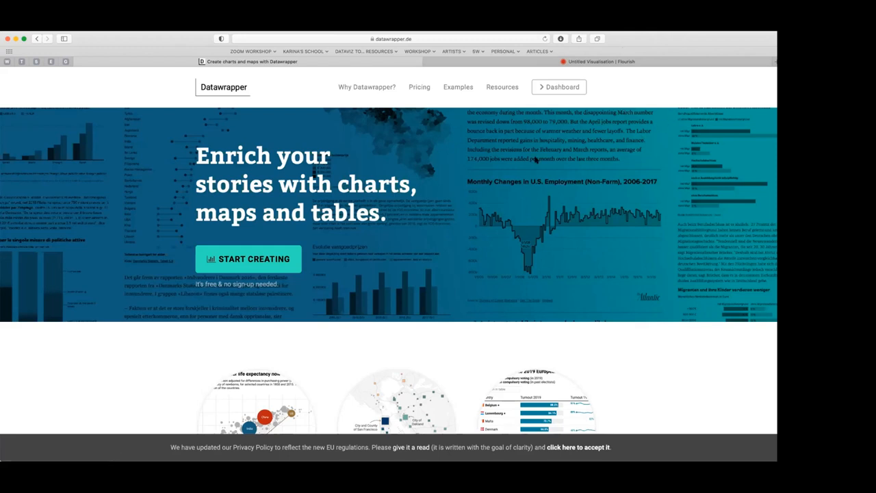
# Open the dashboard and start a new choropleth map.
pyautogui.click(559, 86)
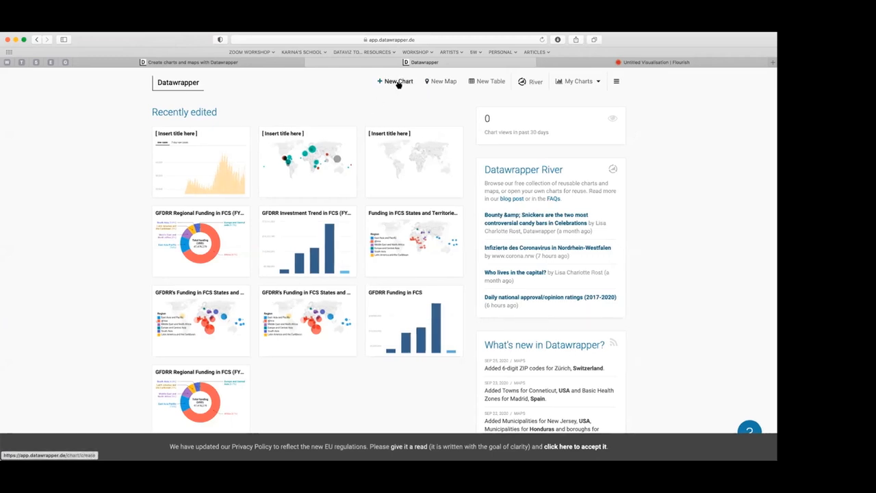
pyautogui.click(443, 82)
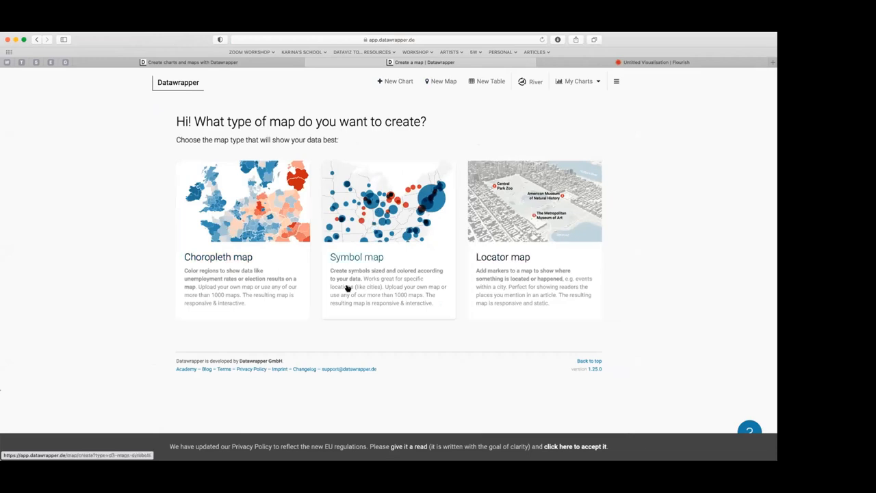
pyautogui.click(225, 259)
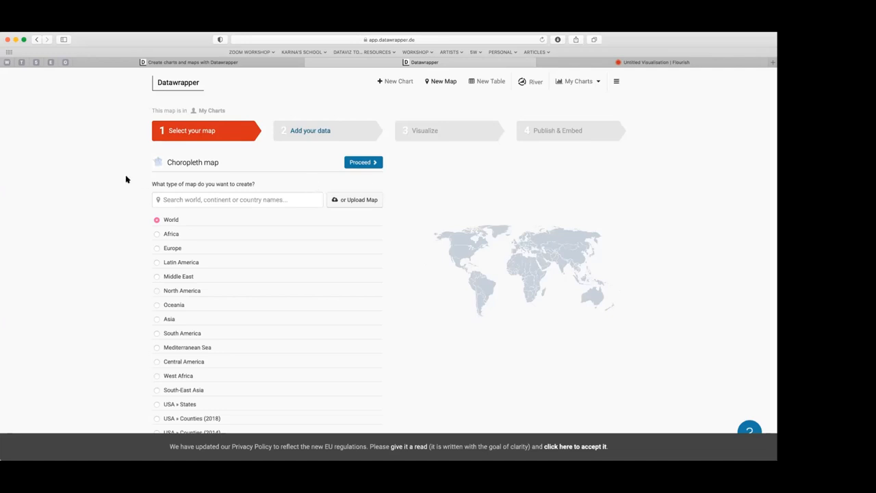
# Preview the Africa, Europe and North America base maps for the choropleth map.
pyautogui.click(157, 234)
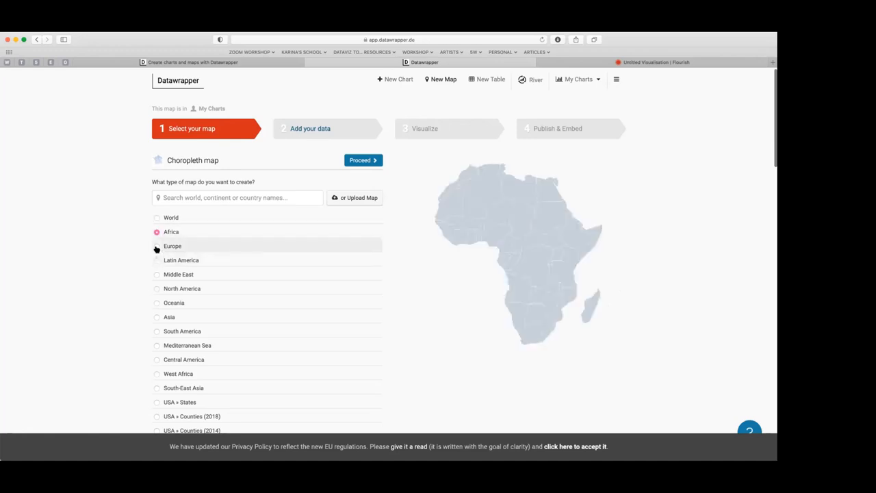
pyautogui.click(157, 246)
pyautogui.click(156, 289)
# Preview the USA Congressional Districts (2018) and Afghanistan Districts (2018) base maps and browse the rest of the list.
pyautogui.scroll(-5, 230, 335)
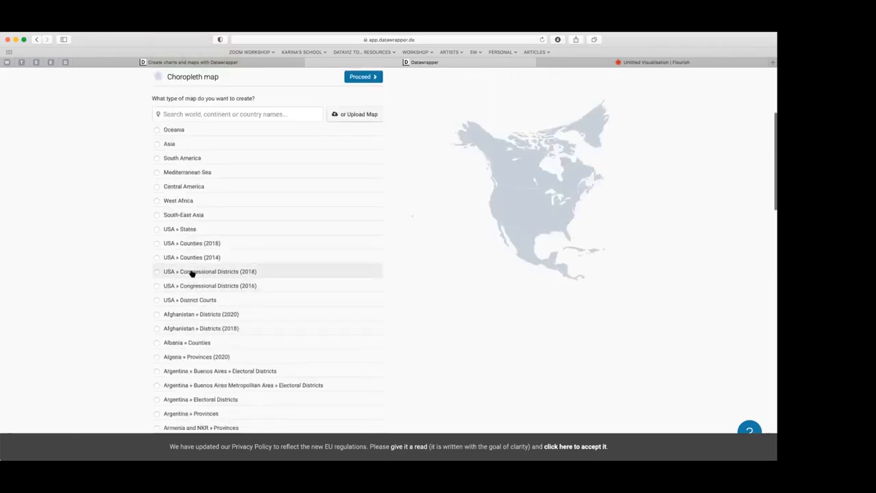
pyautogui.click(193, 273)
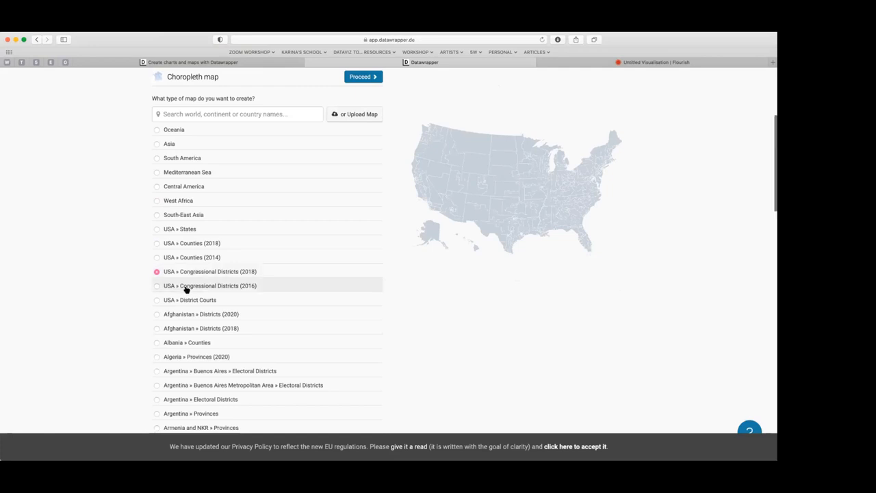
pyautogui.scroll(-3, 186, 279)
pyautogui.click(185, 257)
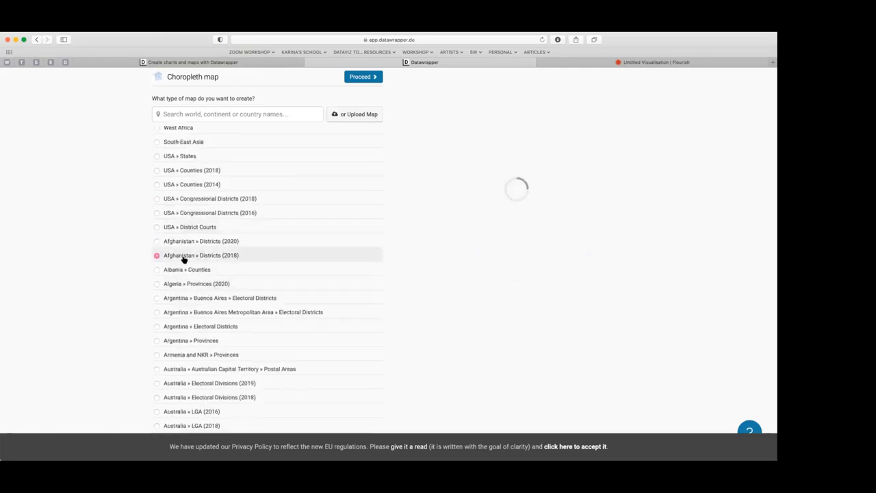
pyautogui.scroll(-15, 230, 276)
# Search the base maps for Germany and preview the Berlin Lichtenberg and Charlottenburg-Wilmersdorf maps.
pyautogui.scroll(10, 228, 277)
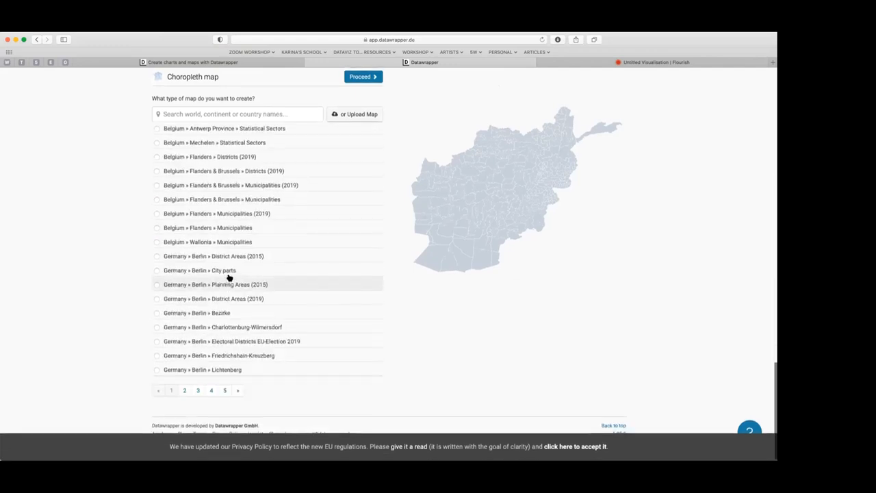
pyautogui.scroll(10, 213, 247)
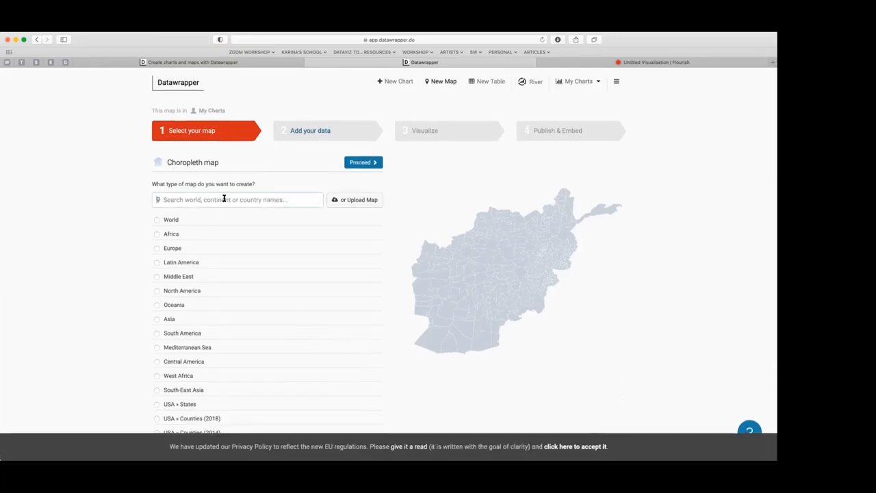
pyautogui.write('Germany')
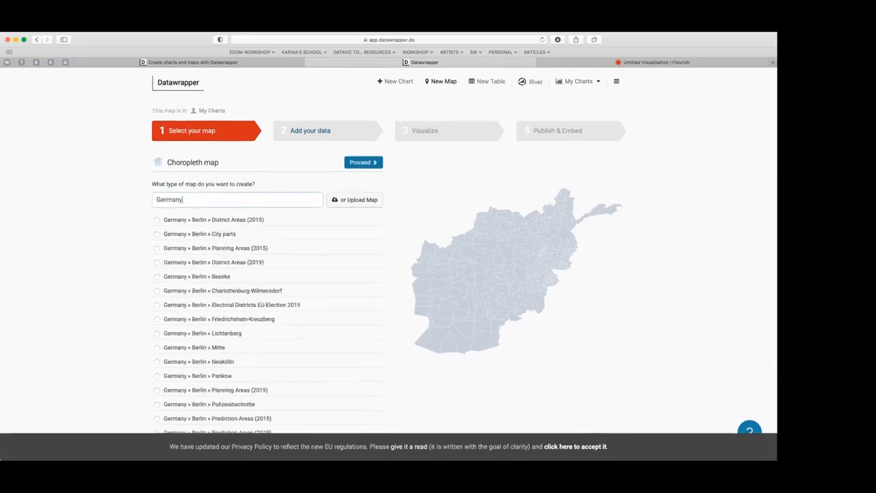
pyautogui.scroll(-2, 230, 280)
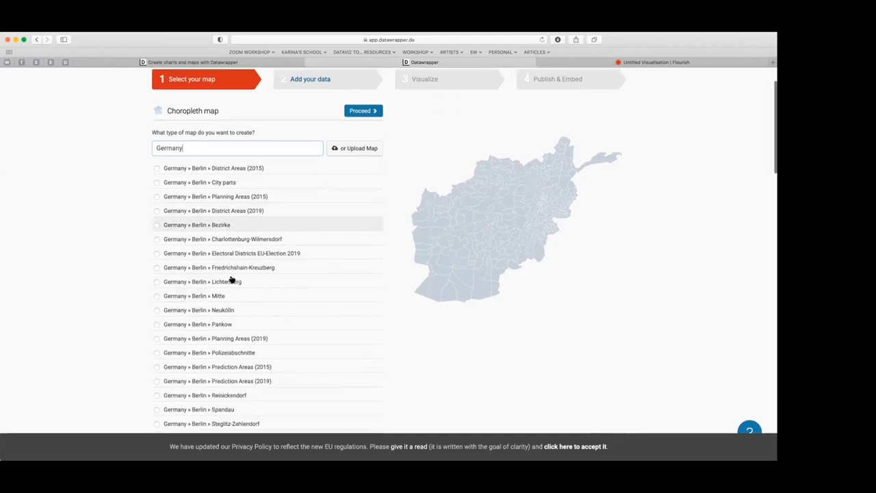
pyautogui.click(199, 282)
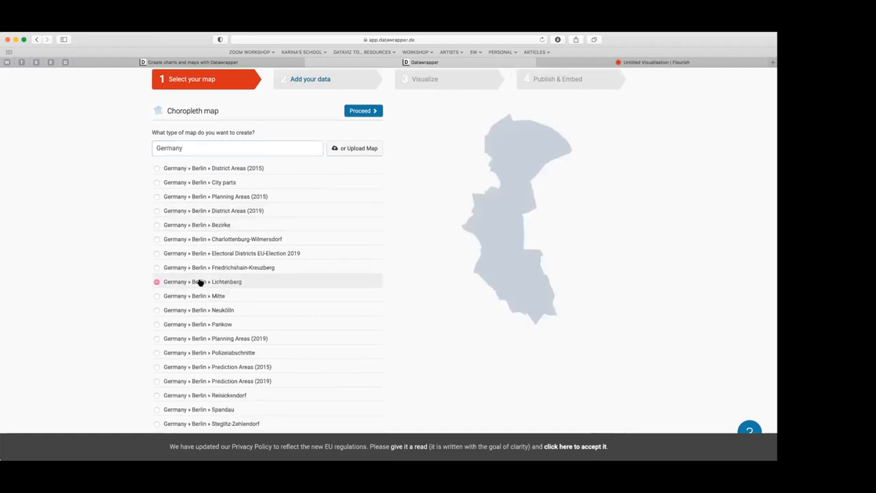
pyautogui.click(205, 240)
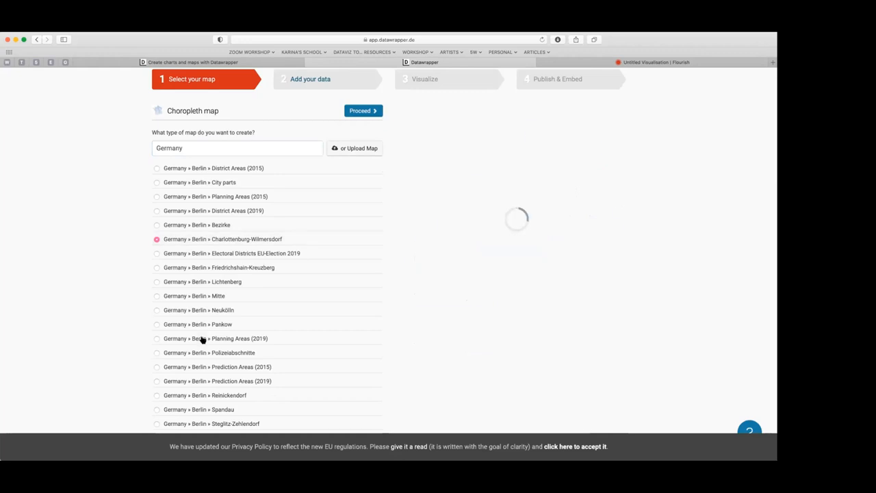
# Preview the municipality maps (2018) of Hesse and Bavaria and browse the remaining German base maps.
pyautogui.scroll(-10, 202, 340)
pyautogui.scroll(-10, 202, 340)
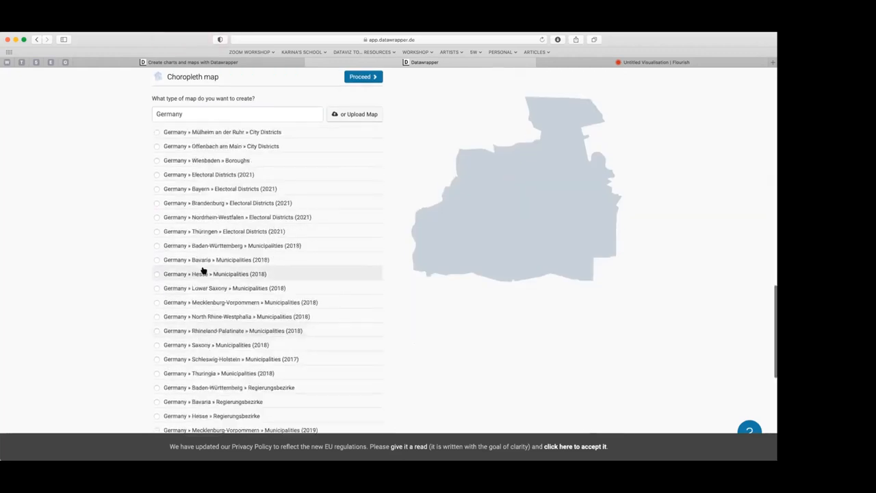
pyautogui.click(203, 274)
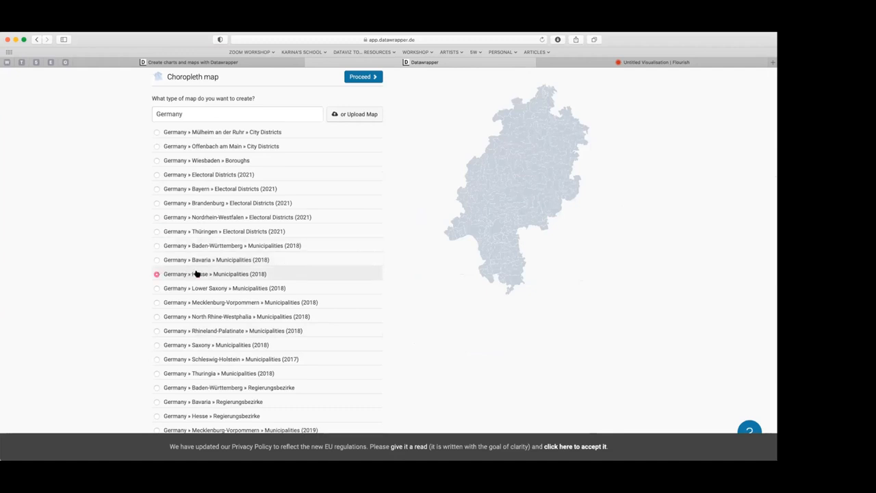
pyautogui.click(195, 260)
pyautogui.scroll(-10, 211, 294)
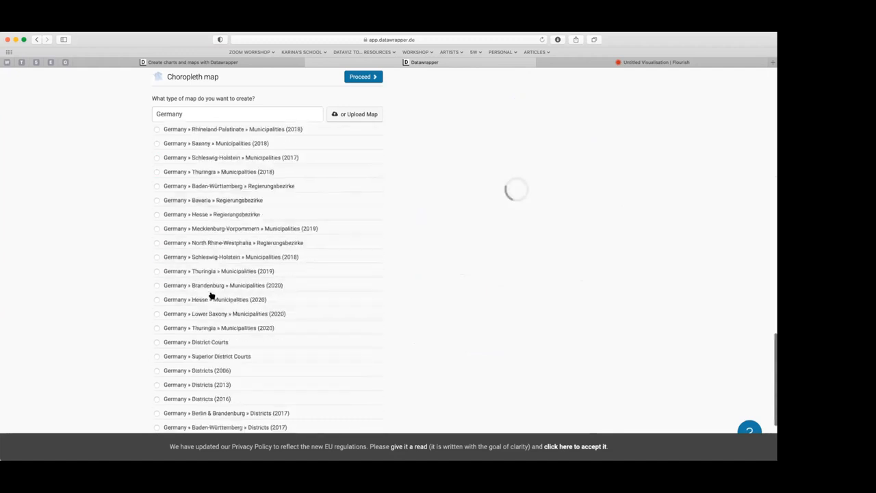
pyautogui.scroll(10, 211, 295)
pyautogui.scroll(-10, 211, 295)
pyautogui.click(191, 391)
pyautogui.scroll(6, 216, 279)
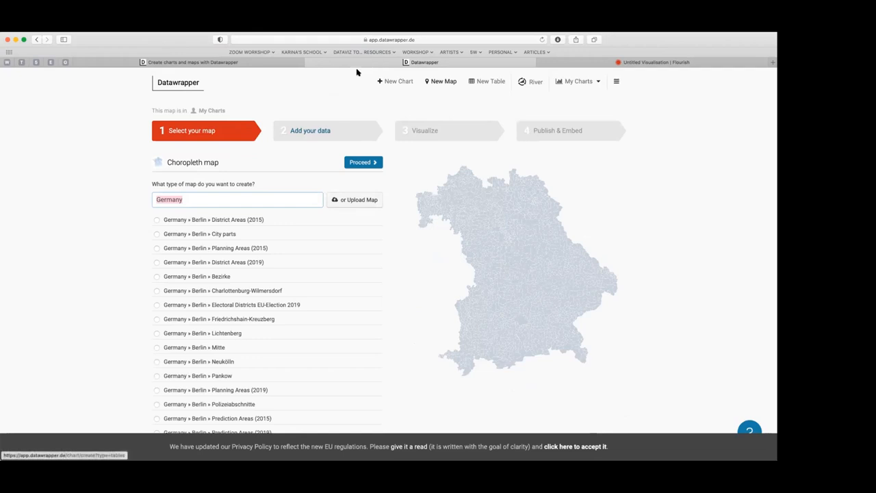
# Create a new chart and upload the countries, females and males dataset from an XLS/CSV file.
pyautogui.click(402, 82)
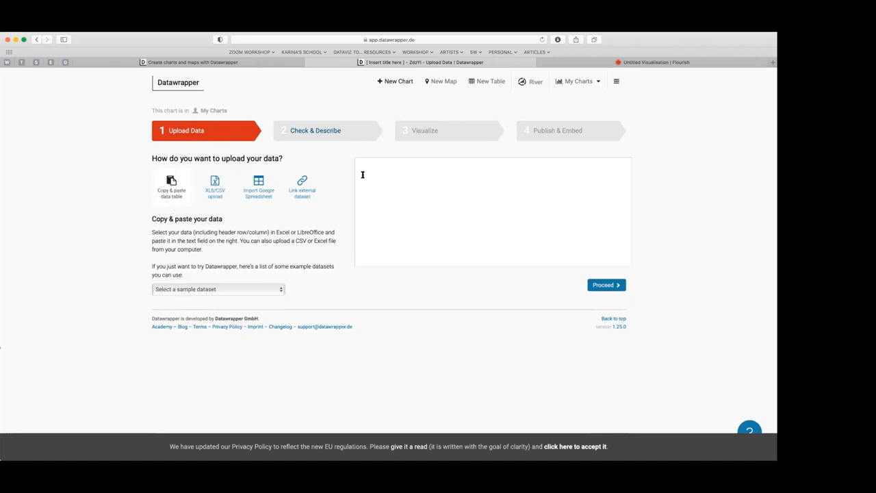
pyautogui.click(215, 183)
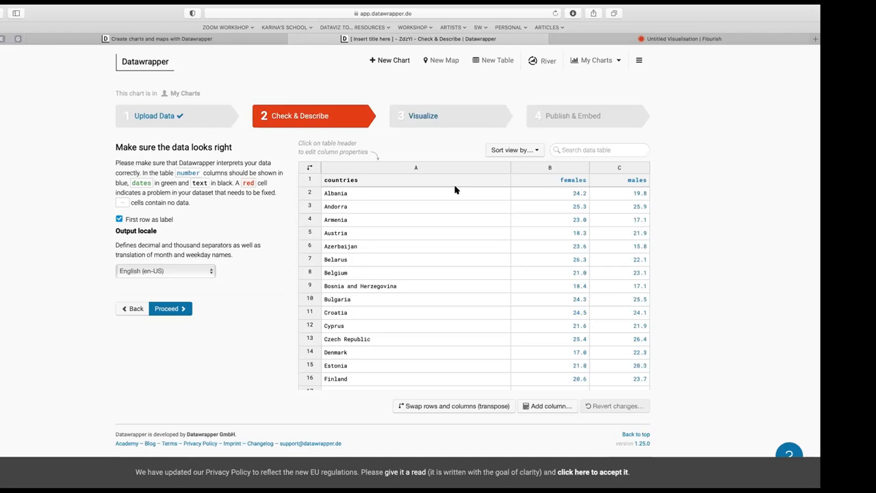
# Look through the uploaded data table, and try swapping its rows and columns and swapping them back.
pyautogui.scroll(-10, 397, 258)
pyautogui.scroll(-7, 395, 258)
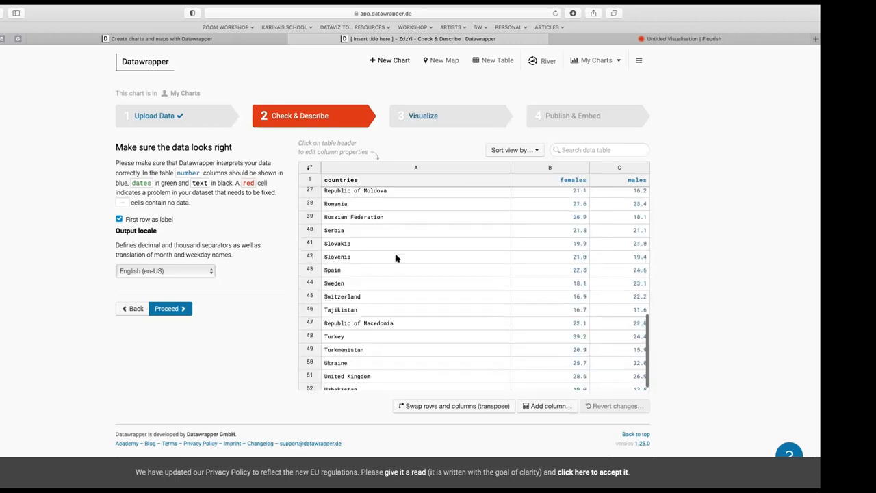
pyautogui.scroll(7, 396, 258)
pyautogui.scroll(5, 397, 258)
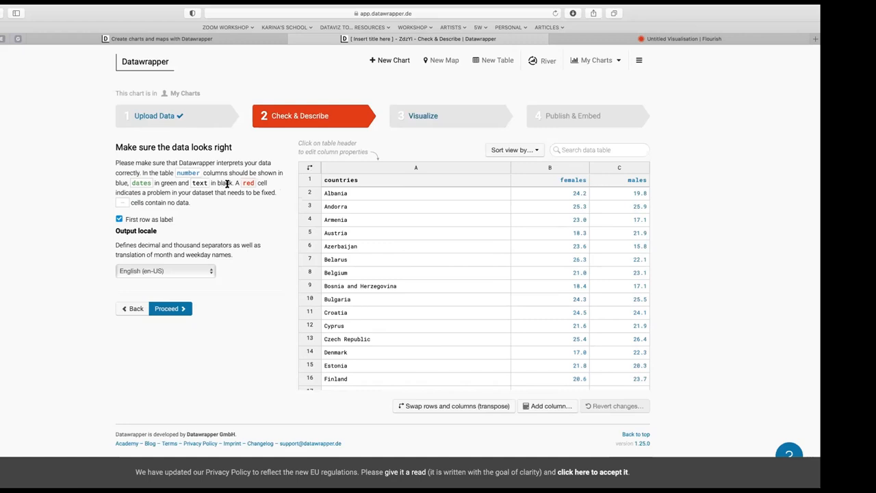
pyautogui.scroll(-10, 387, 282)
pyautogui.scroll(10, 388, 282)
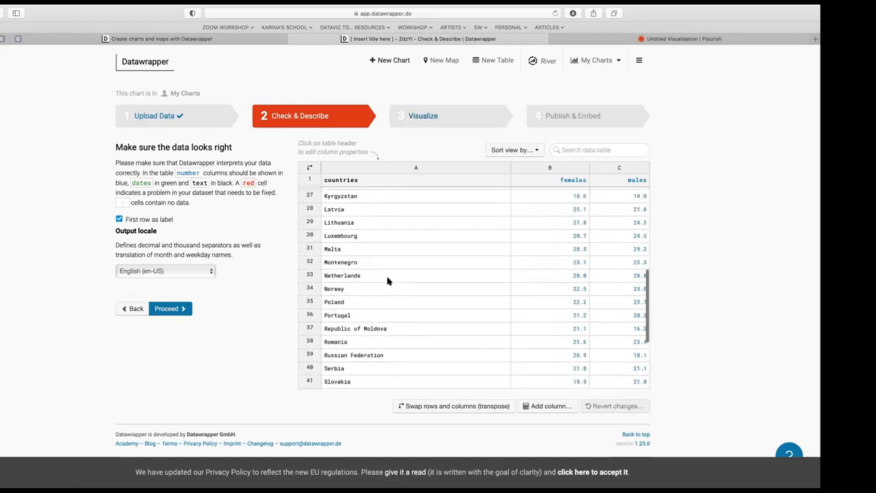
pyautogui.click(440, 407)
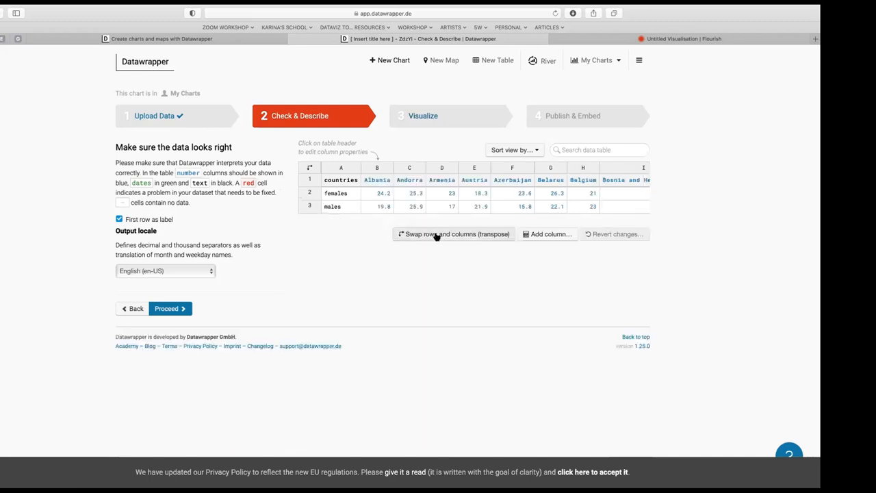
pyautogui.click(438, 234)
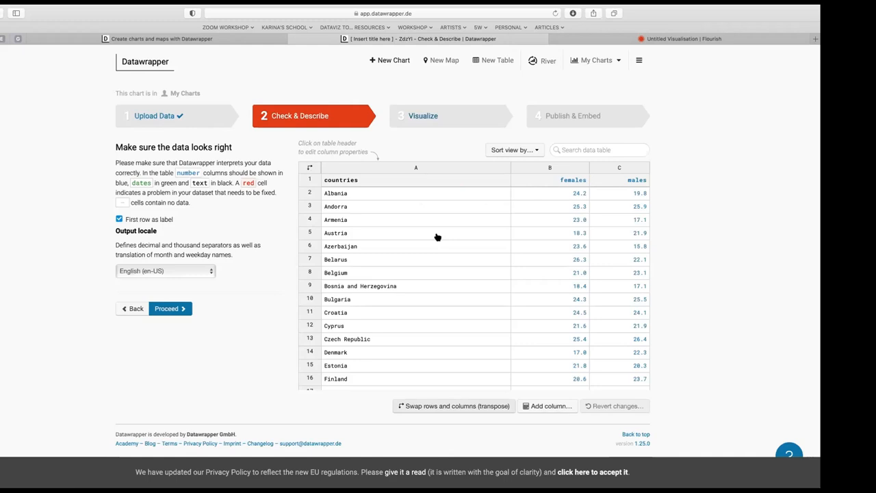
# Proceed to the Visualize stage and show the data as Grouped Bars.
pyautogui.click(170, 308)
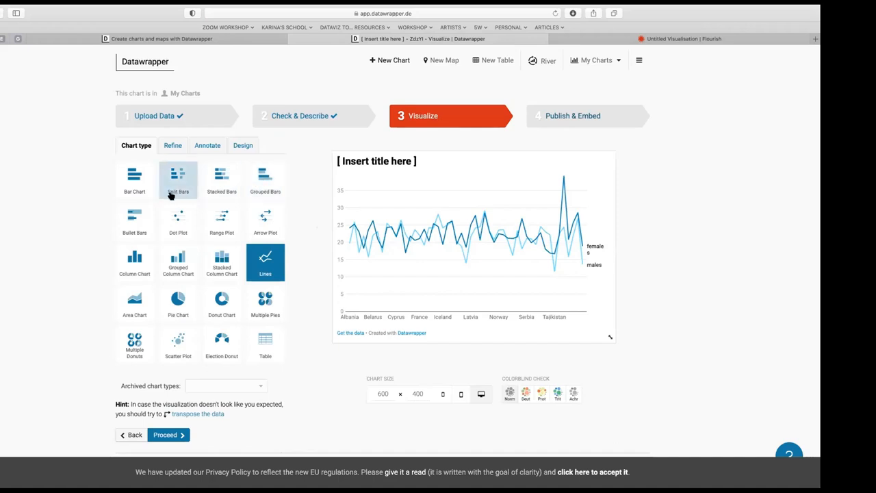
pyautogui.click(261, 181)
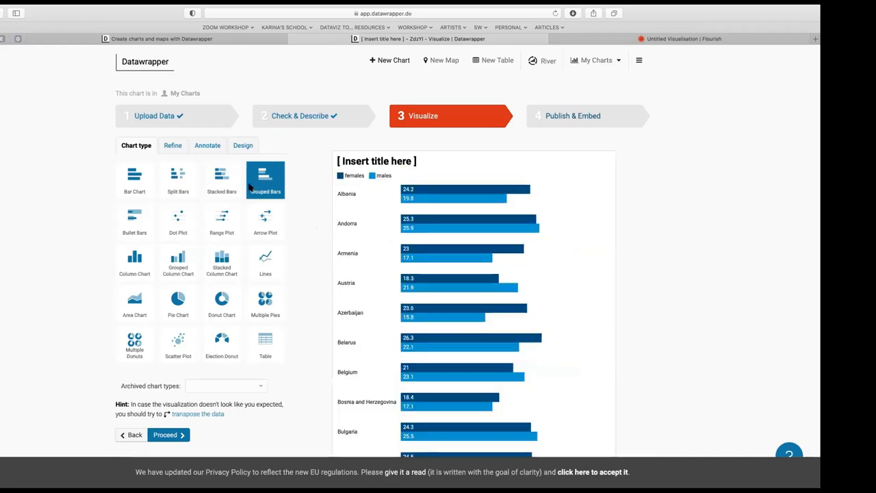
# Try the Grouped Column Chart type, transposing the data and transposing it back.
pyautogui.click(179, 265)
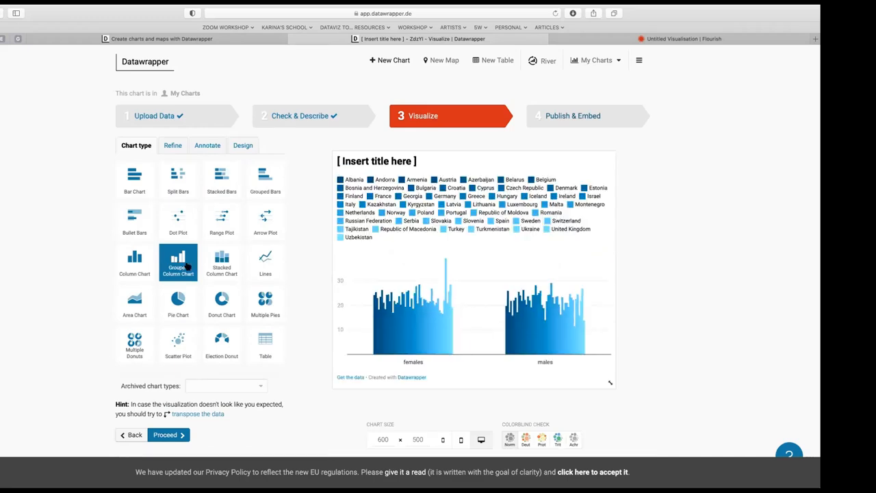
pyautogui.scroll(-1, 322, 311)
pyautogui.scroll(-2, 321, 312)
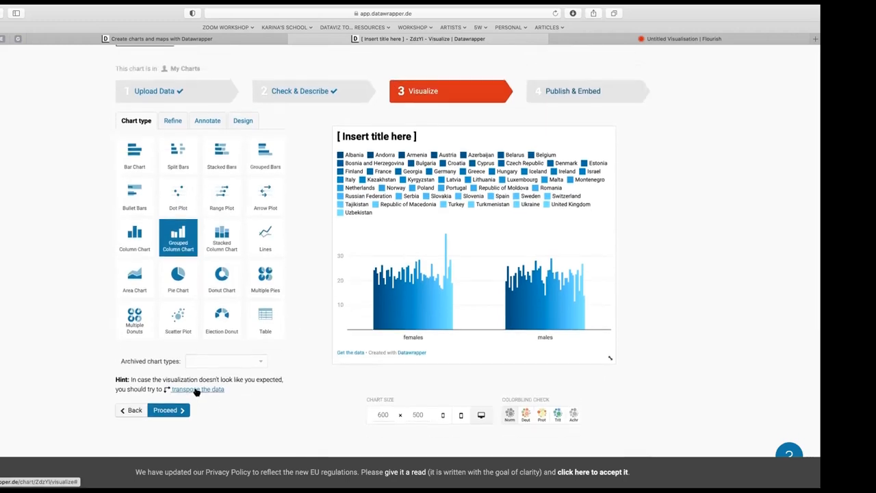
pyautogui.click(196, 390)
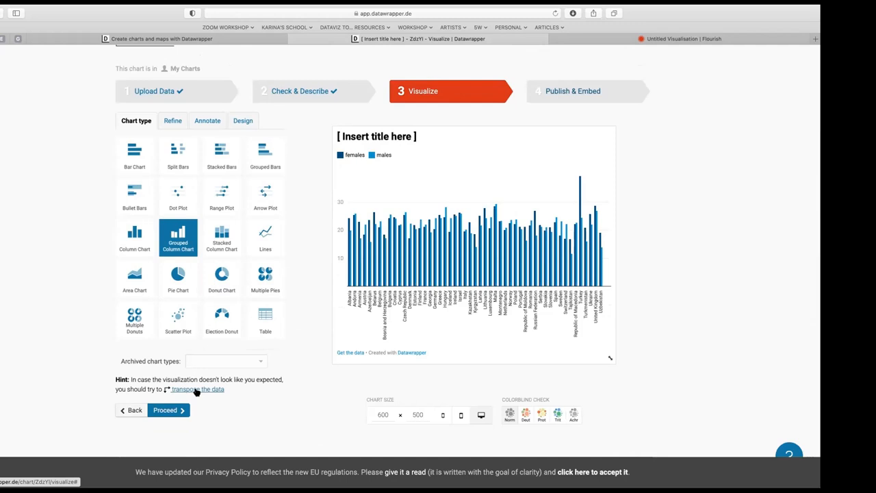
pyautogui.click(197, 389)
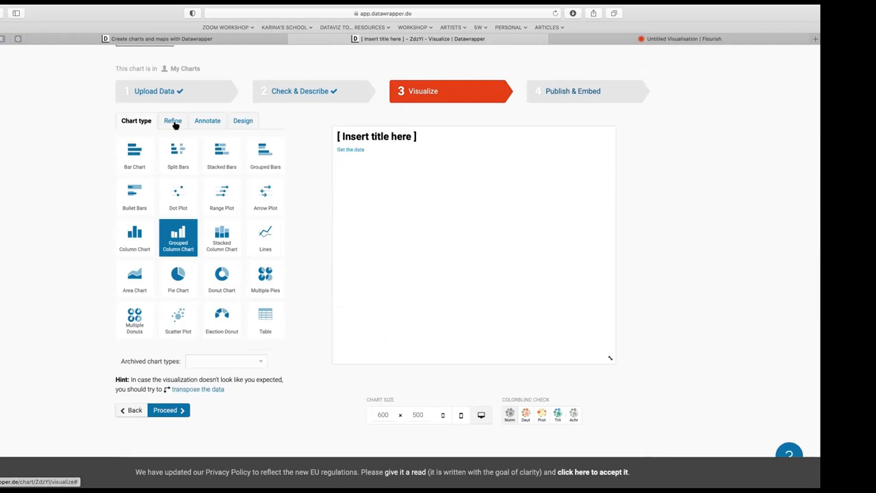
# Switch the chart type to Grouped Bars for comparison, choose Range Plot instead, and proceed to the Refine settings.
pyautogui.click(263, 156)
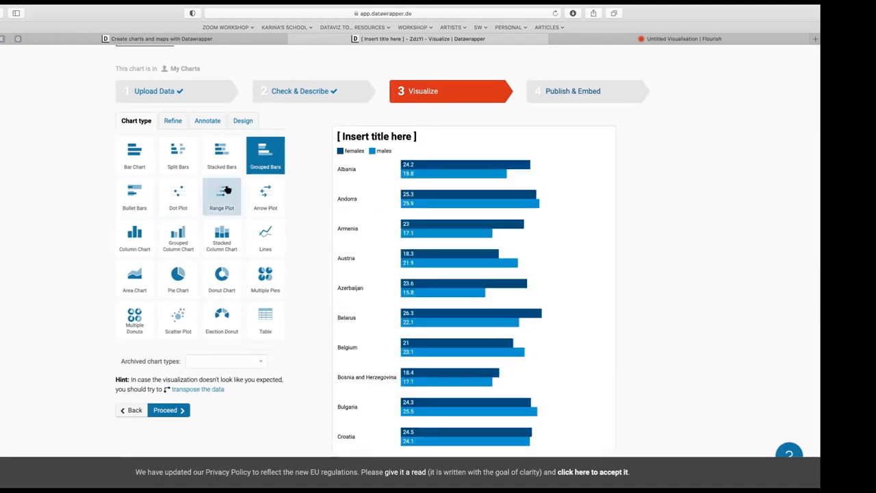
pyautogui.click(218, 202)
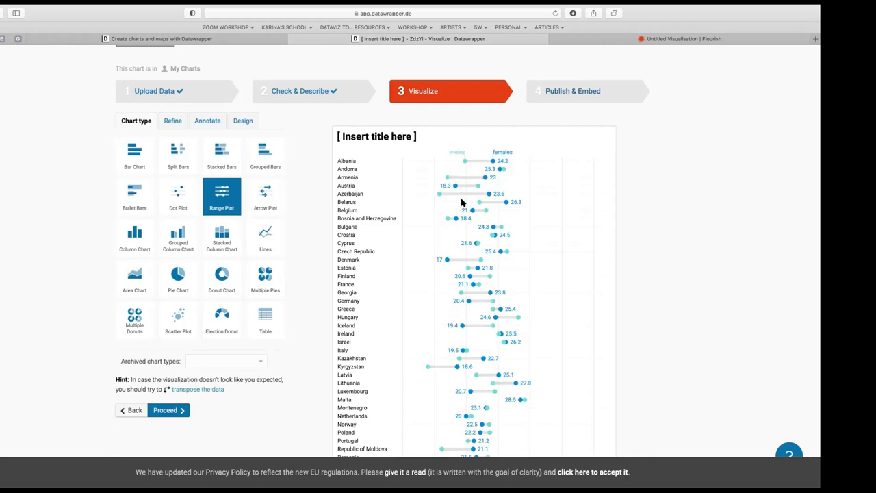
pyautogui.scroll(-5, 464, 199)
pyautogui.scroll(6, 459, 202)
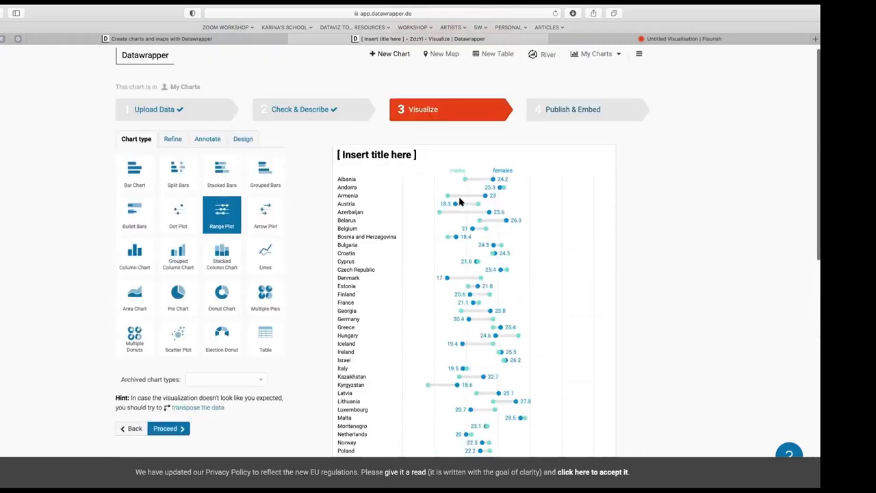
pyautogui.scroll(-2, 265, 359)
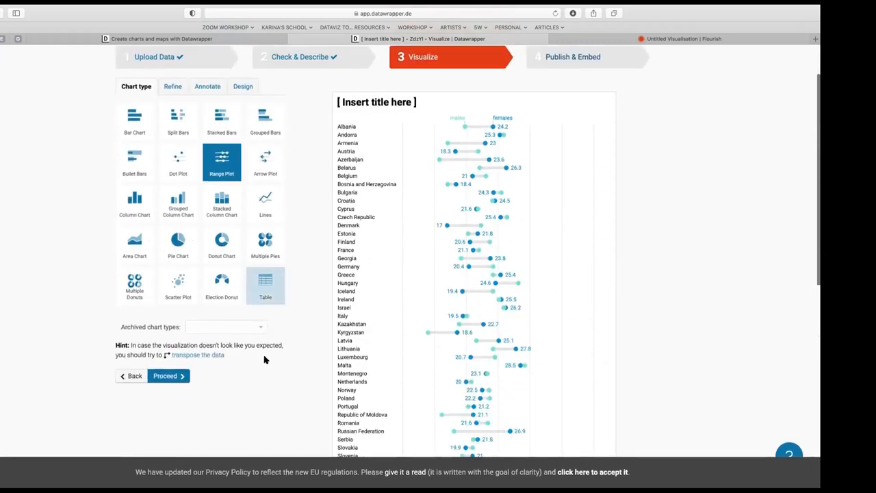
pyautogui.click(165, 374)
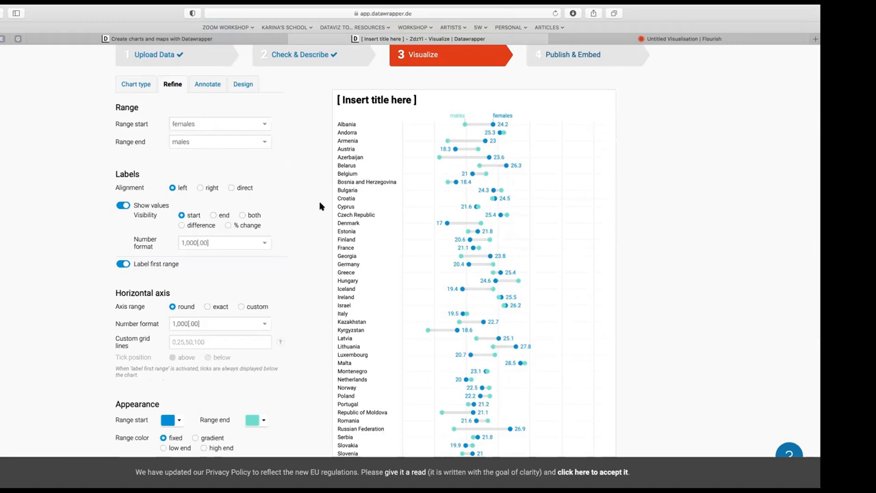
pyautogui.scroll(-5, 319, 207)
pyautogui.scroll(3, 319, 207)
pyautogui.scroll(3, 319, 207)
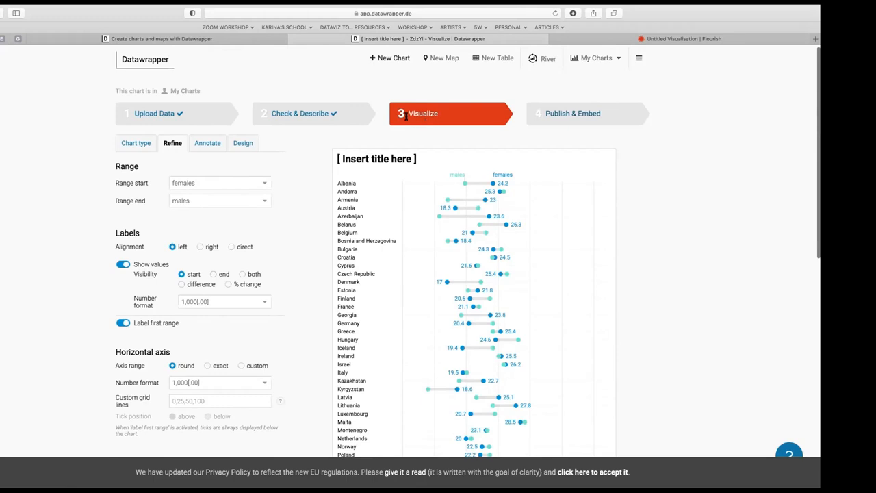
pyautogui.click(136, 145)
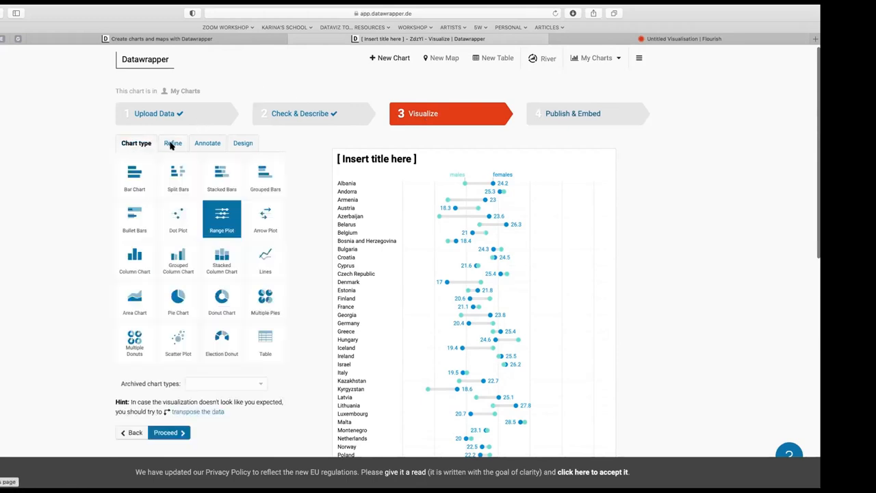
pyautogui.click(172, 144)
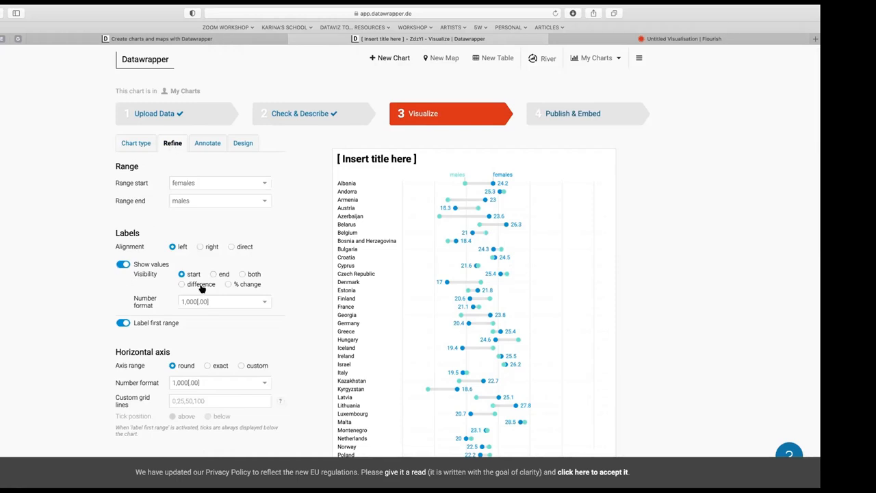
# Set the range plot's start to males so that the range ends at females.
pyautogui.scroll(-2, 200, 288)
pyautogui.scroll(1, 198, 289)
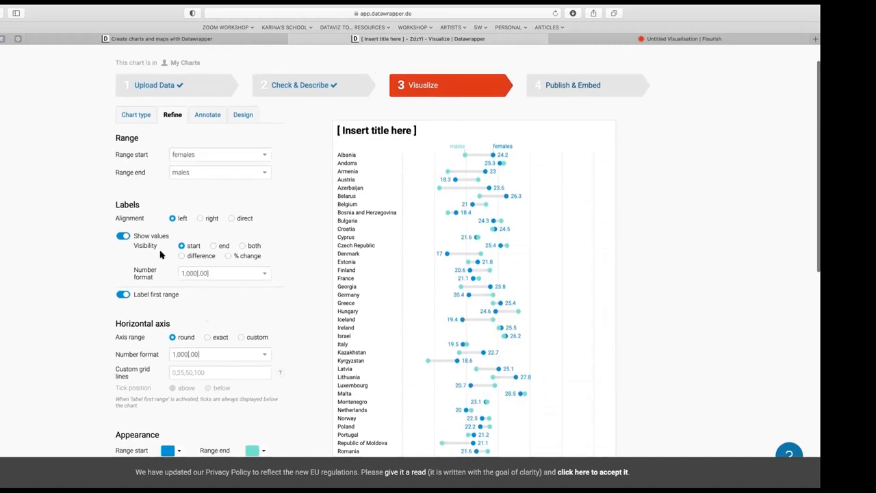
pyautogui.click(262, 158)
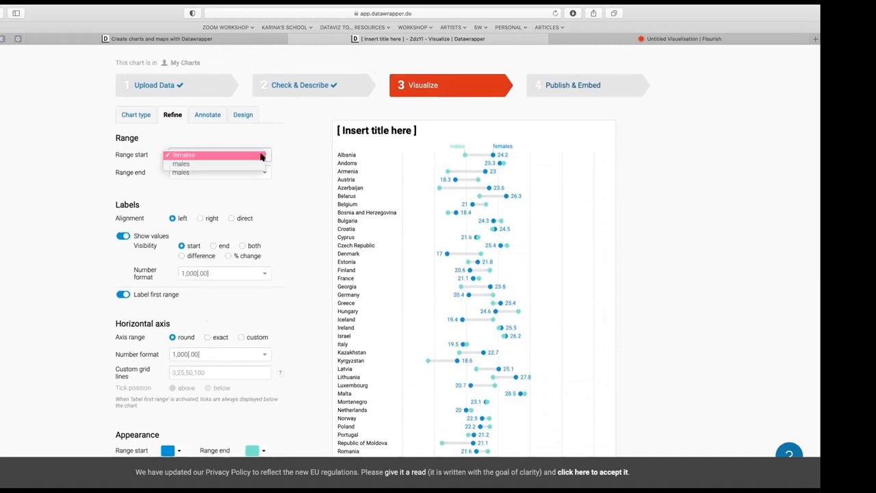
pyautogui.click(246, 164)
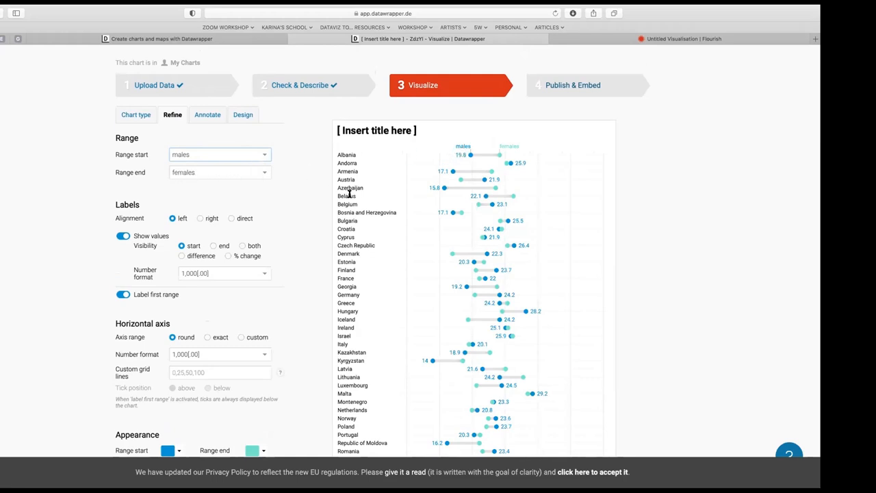
# Compare left and right alignment for the country labels and keep them right-aligned.
pyautogui.click(200, 218)
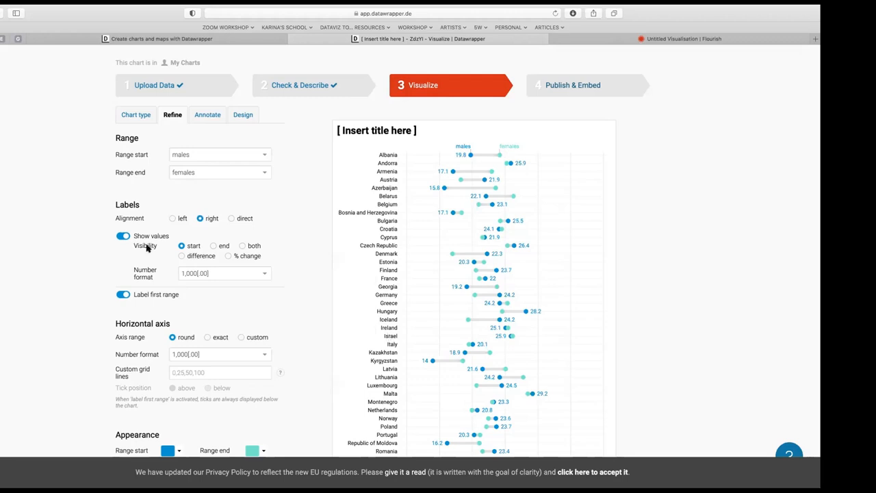
pyautogui.click(171, 219)
pyautogui.click(201, 218)
# Recolour the range start by trying darker blue swatches and adjusting the saturation to a medium blue.
pyautogui.scroll(-2, 286, 239)
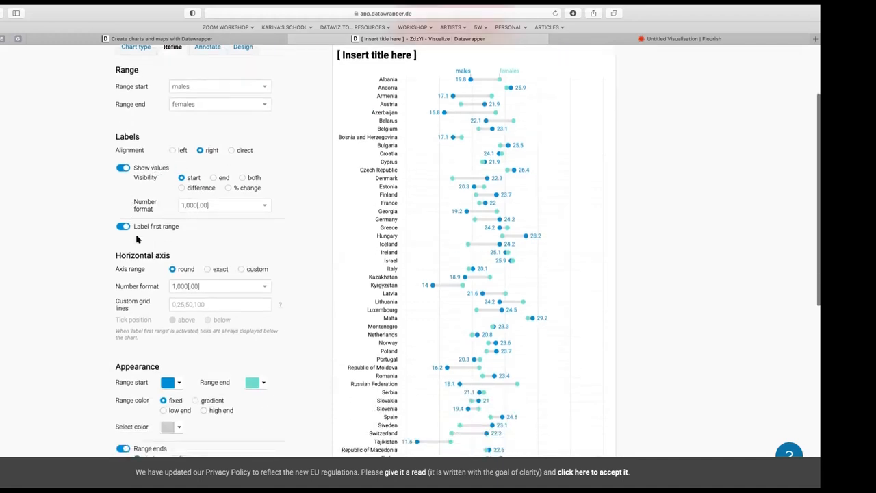
pyautogui.scroll(-3, 193, 277)
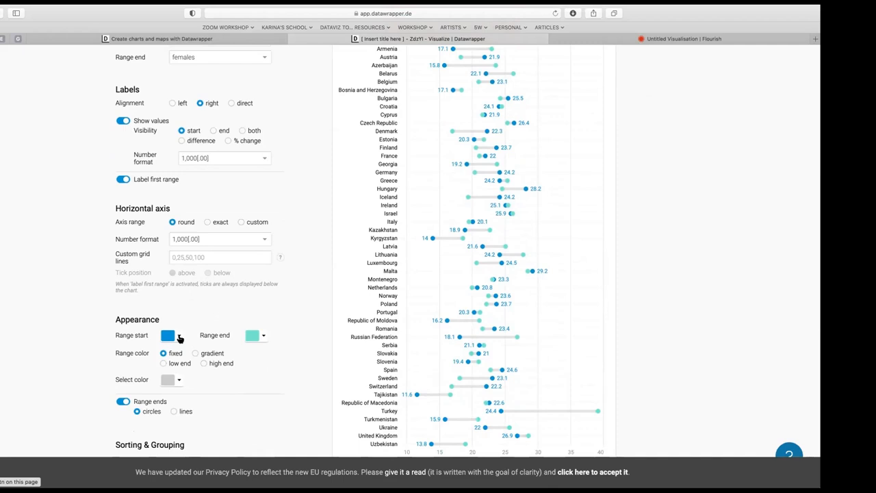
pyautogui.click(179, 336)
pyautogui.click(179, 338)
pyautogui.scroll(5, 176, 328)
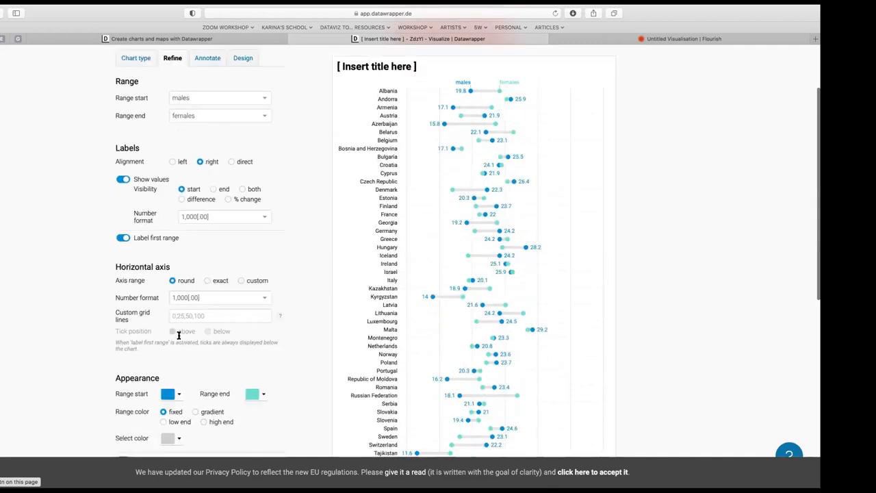
pyautogui.scroll(-4, 165, 334)
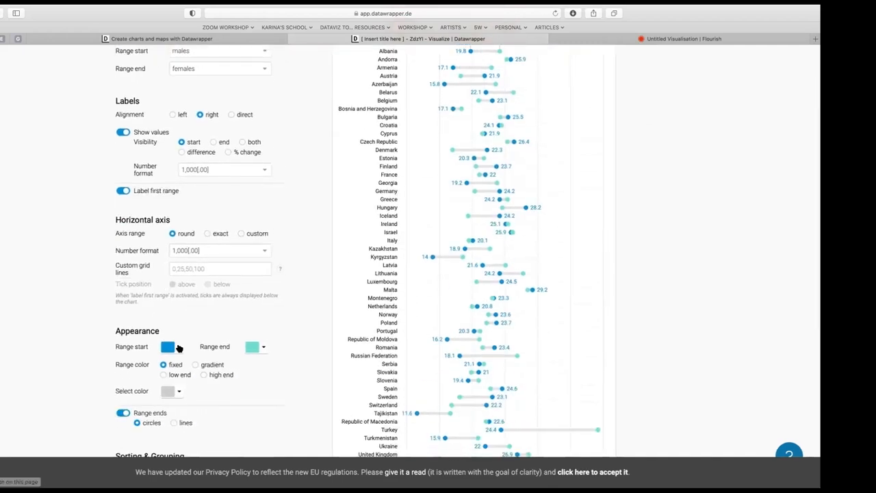
pyautogui.click(178, 346)
pyautogui.click(195, 365)
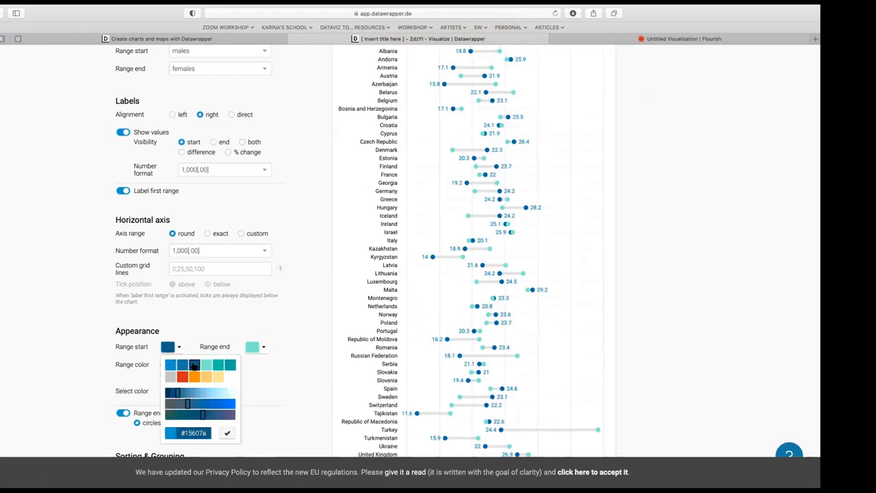
pyautogui.click(180, 365)
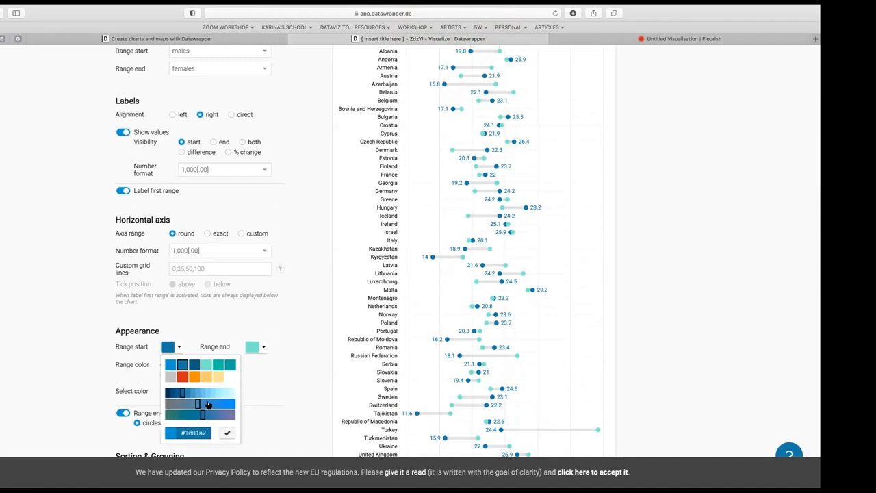
pyautogui.click(208, 404)
# Set the range end colour to orange #fa8c00 and the range colour to gradient.
pyautogui.click(262, 349)
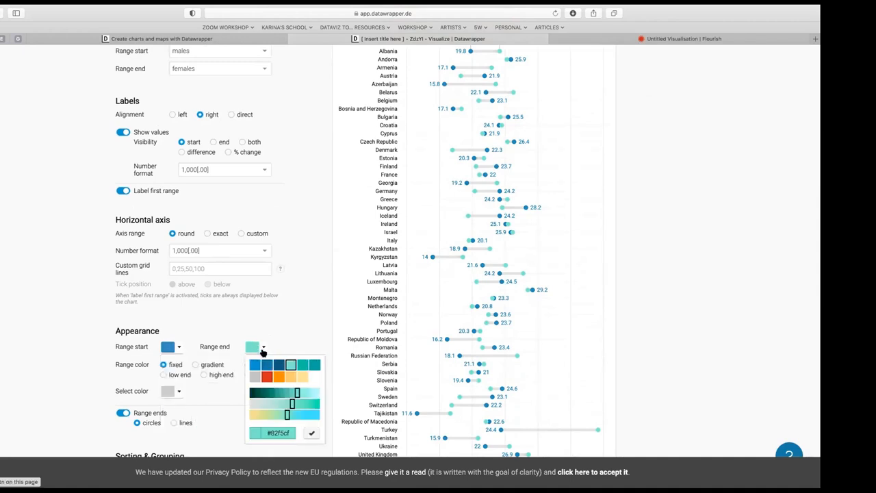
pyautogui.click(279, 377)
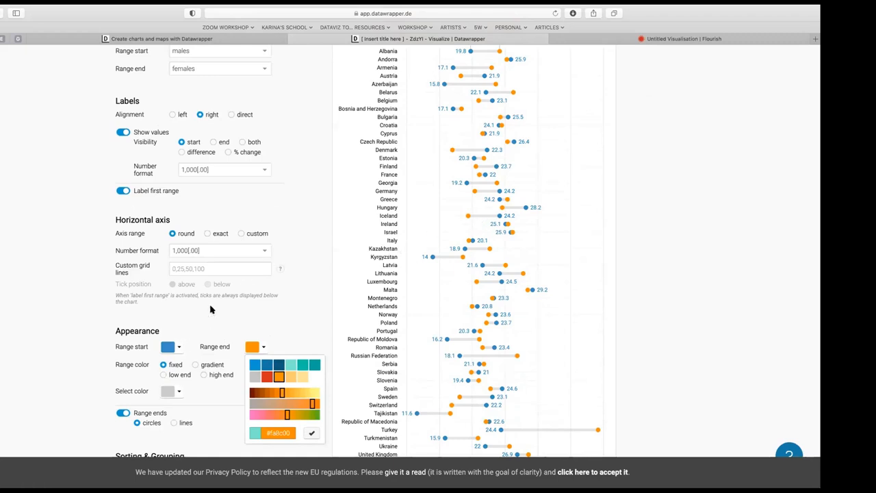
pyautogui.click(195, 365)
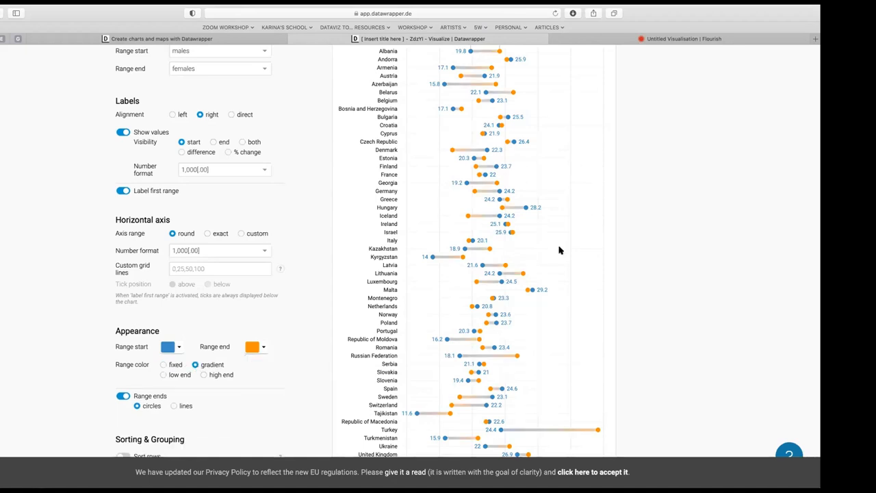
# Try value labels at the end and at both ends of the ranges, and settle on showing the difference.
pyautogui.scroll(3, 559, 250)
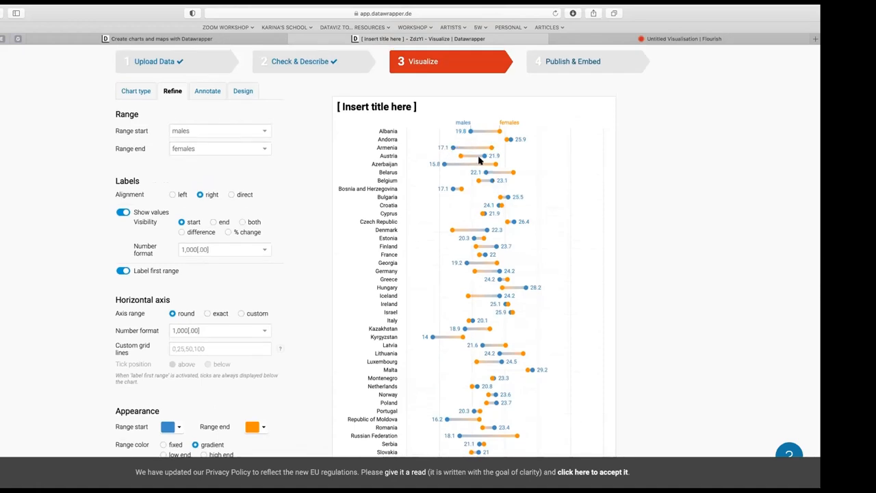
pyautogui.scroll(-3, 362, 249)
pyautogui.scroll(-4, 161, 310)
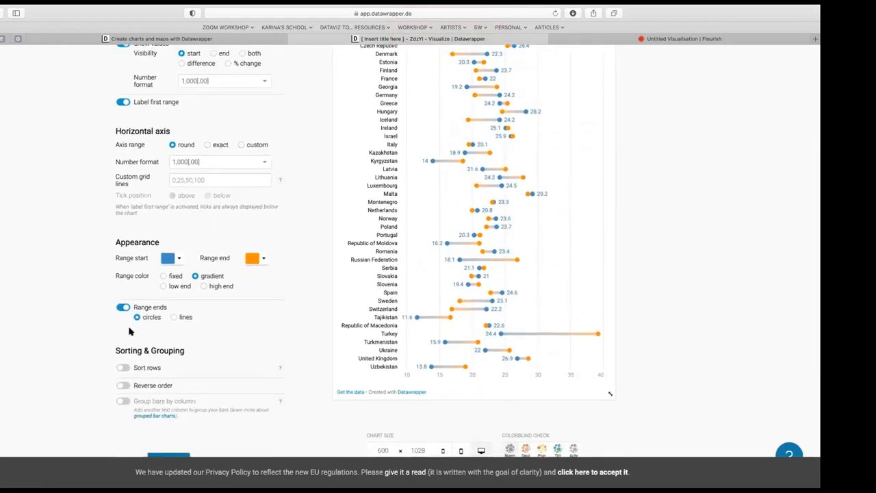
pyautogui.scroll(2, 137, 321)
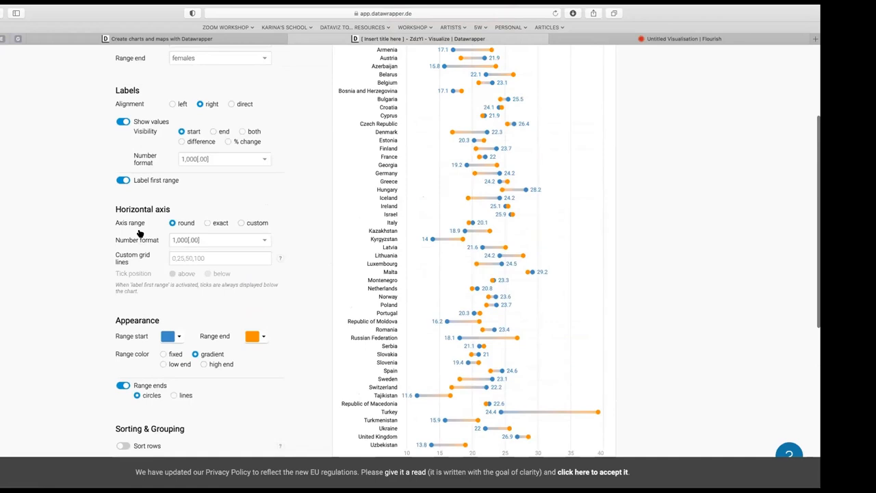
pyautogui.scroll(2, 139, 230)
pyautogui.scroll(2, 221, 230)
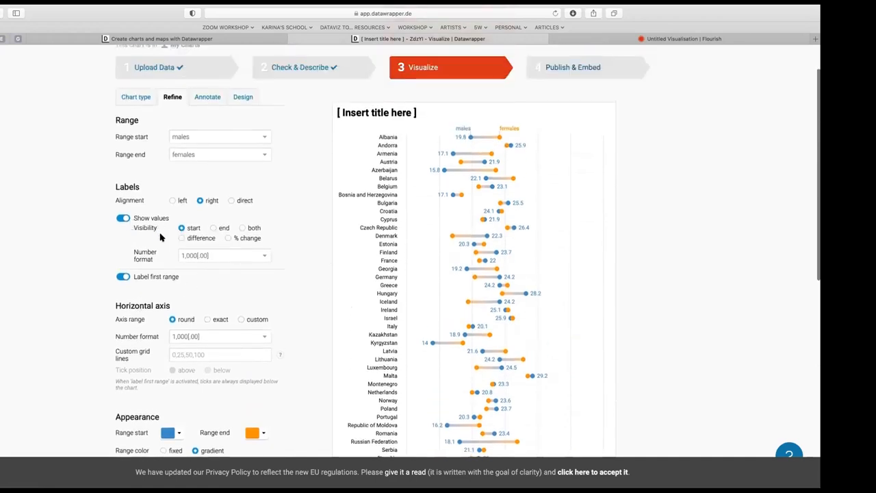
pyautogui.click(213, 228)
pyautogui.click(242, 229)
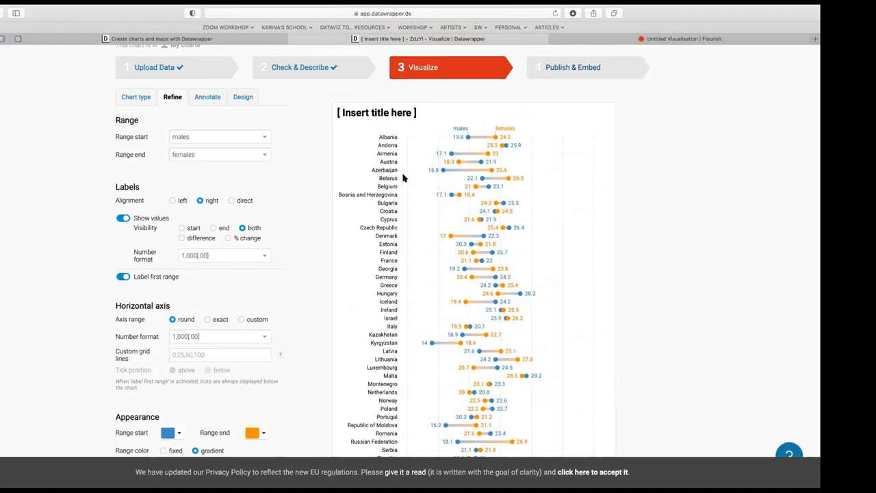
pyautogui.click(181, 238)
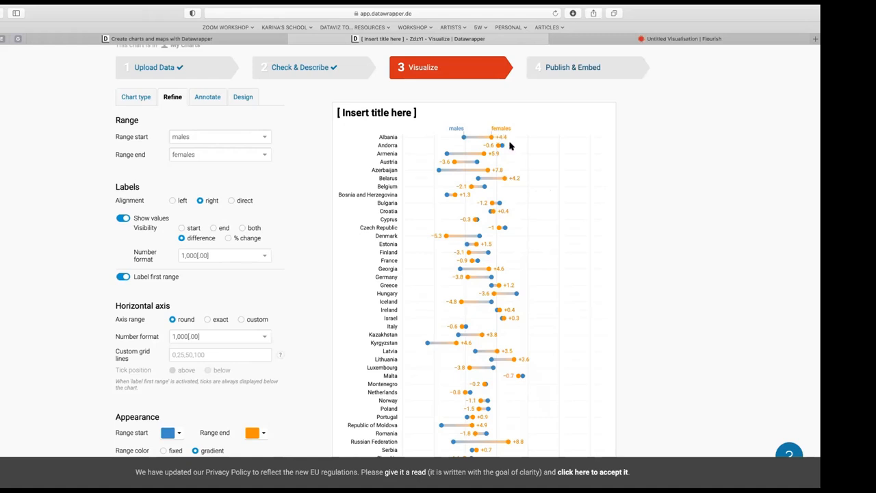
# Look over the difference labels, and try sorting the rows by range start before turning sorting off again.
pyautogui.scroll(-5, 494, 274)
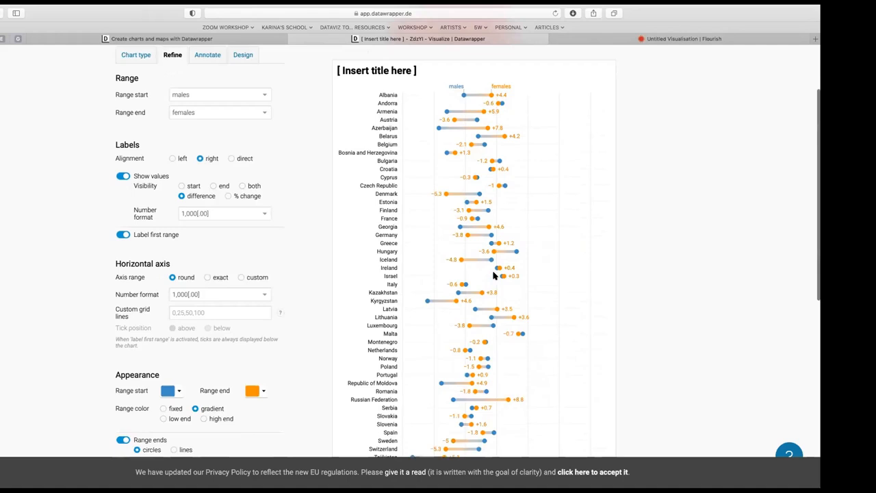
pyautogui.scroll(-2, 513, 285)
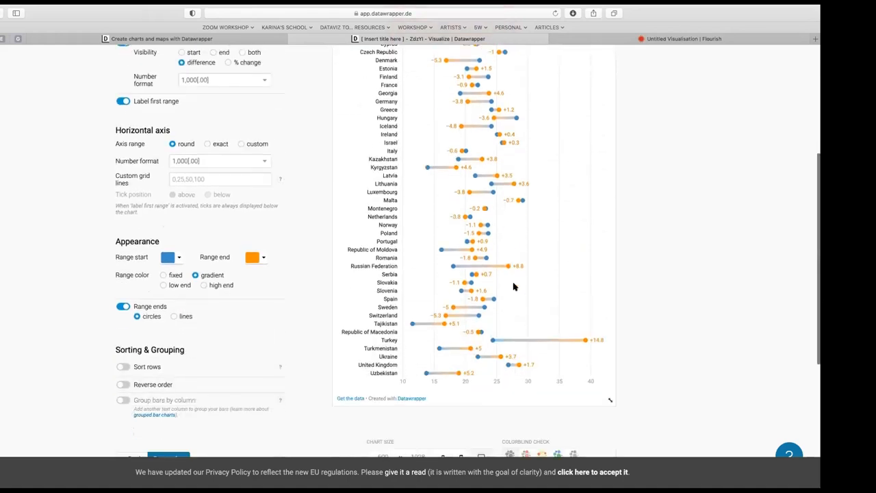
pyautogui.scroll(1, 497, 278)
pyautogui.scroll(7, 496, 278)
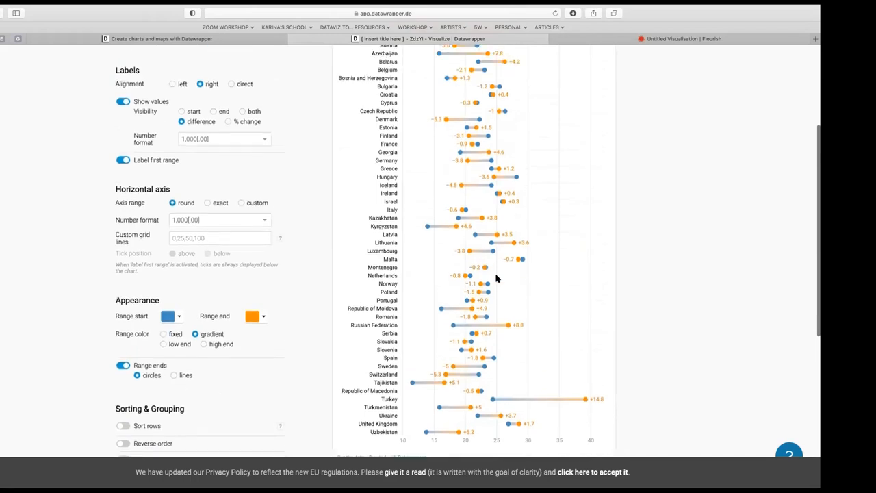
pyautogui.scroll(-4, 481, 293)
pyautogui.scroll(-3, 479, 293)
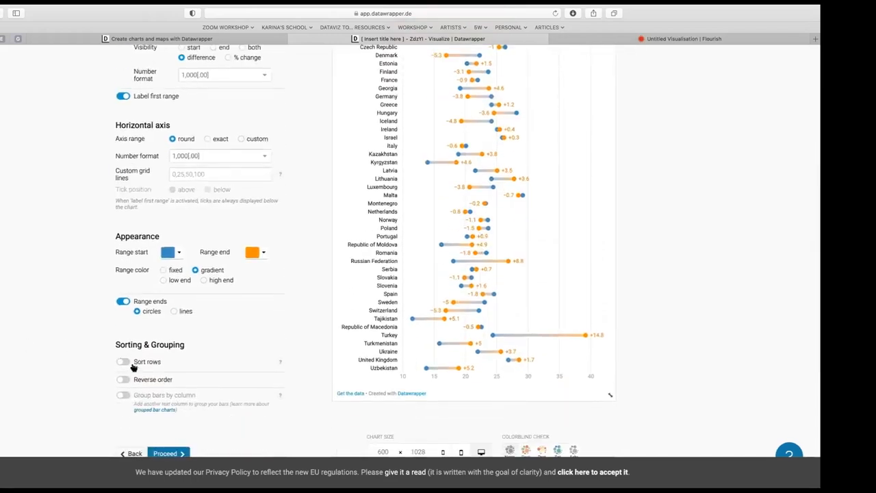
pyautogui.click(123, 361)
pyautogui.scroll(-3, 132, 356)
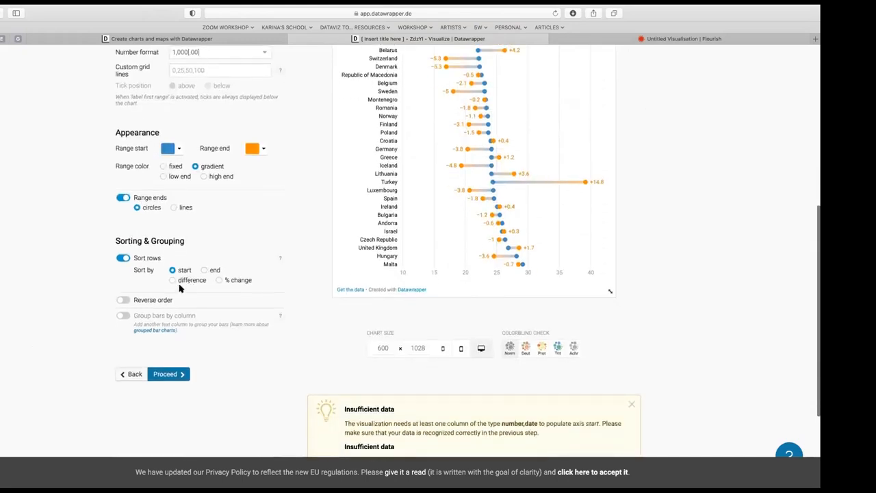
pyautogui.click(122, 258)
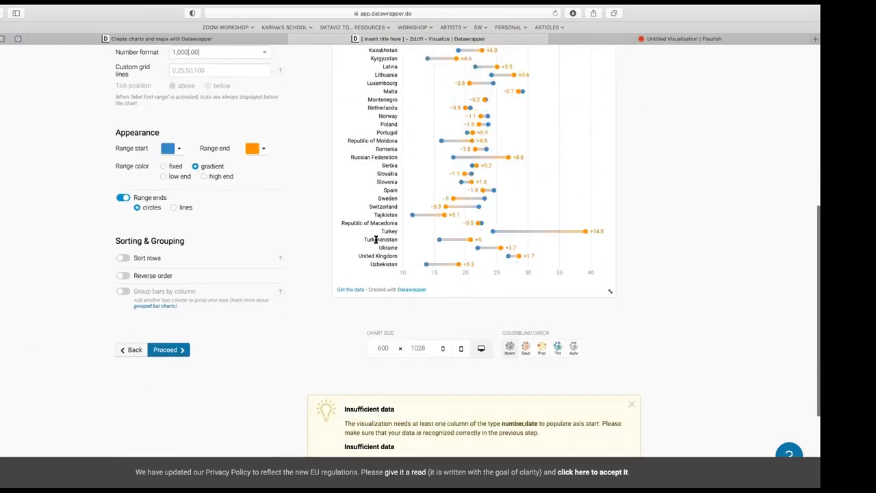
# Sort the rows by range start and review the resulting order of the countries.
pyautogui.scroll(10, 377, 241)
pyautogui.scroll(-5, 377, 243)
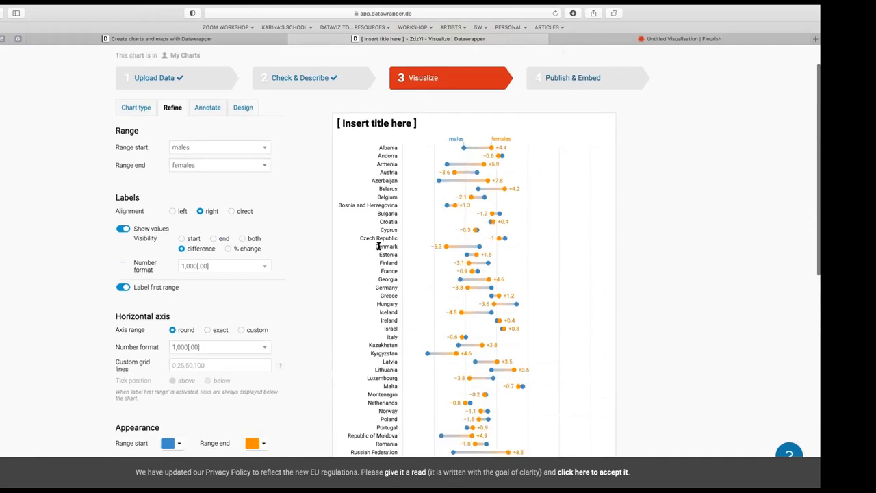
pyautogui.scroll(-4, 377, 249)
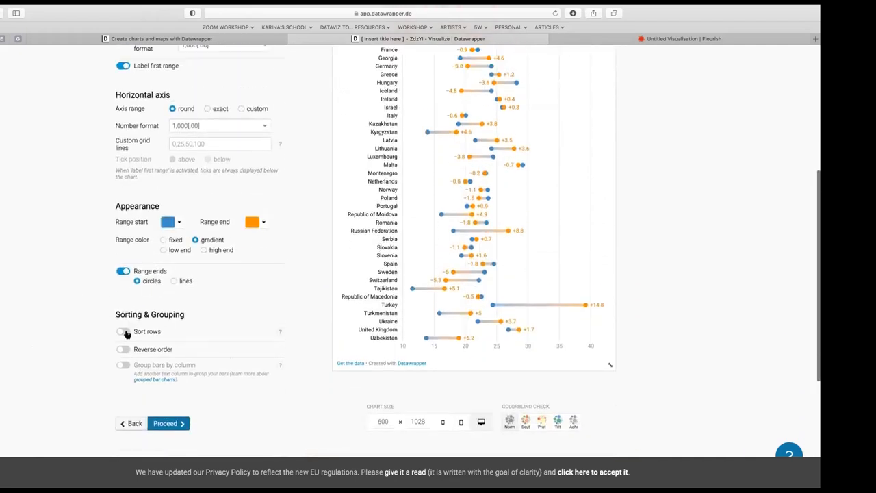
pyautogui.click(123, 332)
pyautogui.scroll(7, 417, 248)
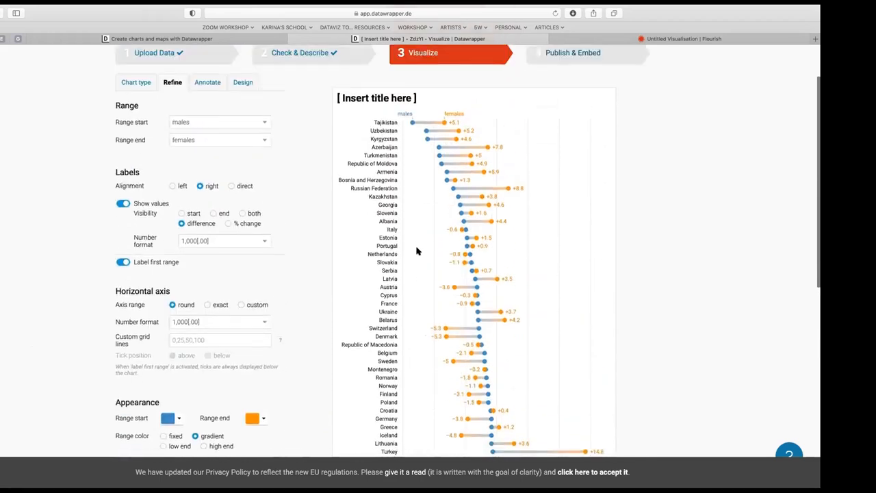
pyautogui.scroll(1, 418, 251)
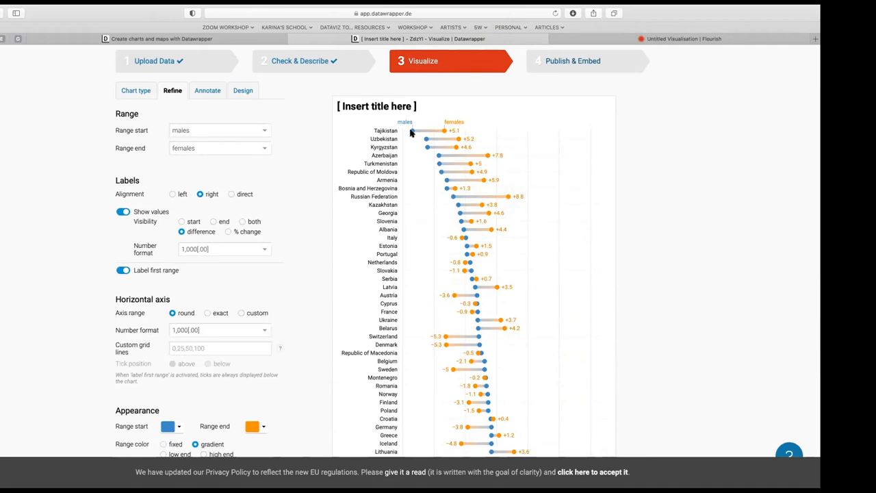
pyautogui.scroll(-5, 454, 219)
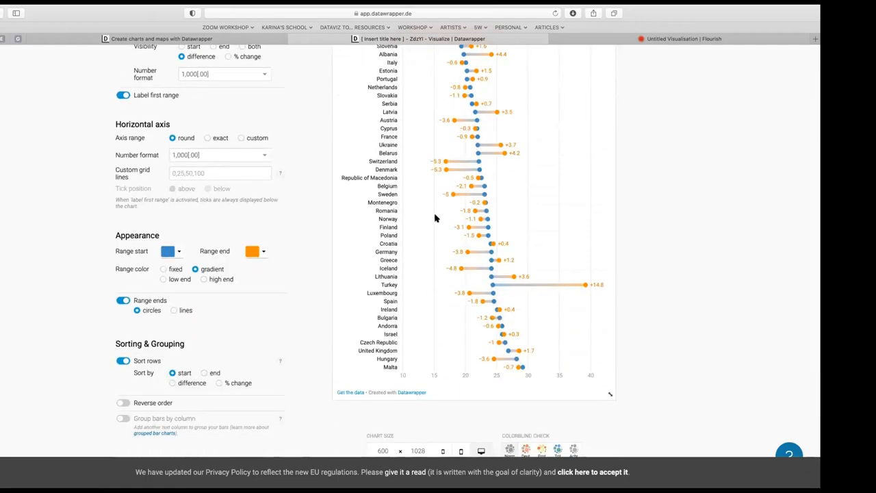
pyautogui.scroll(5, 433, 218)
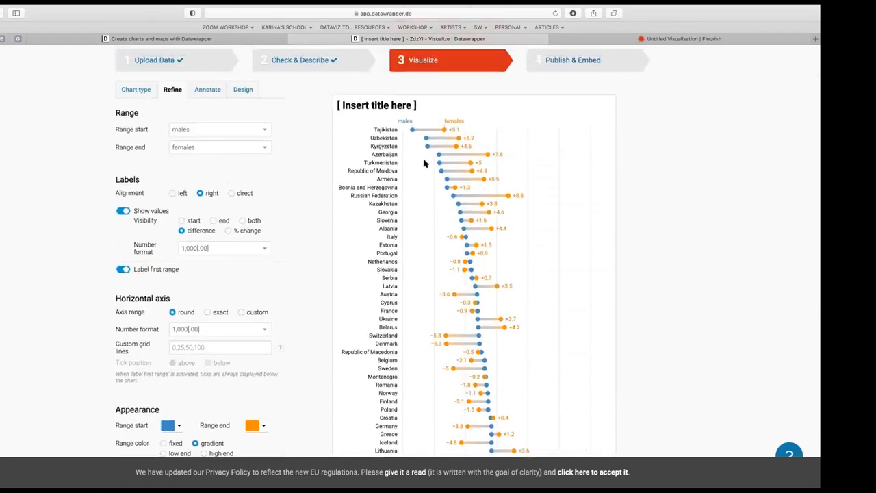
pyautogui.scroll(-3, 200, 389)
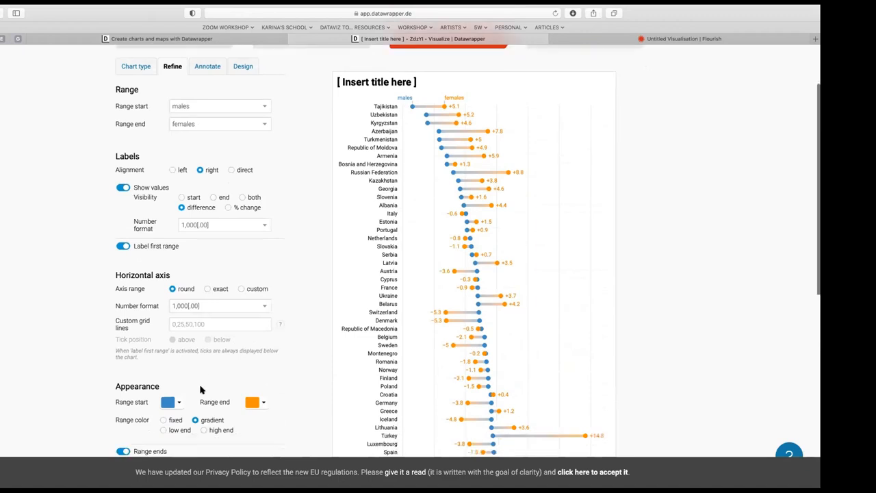
# Try sorting the rows by range end and review the resulting order of the countries.
pyautogui.scroll(-2, 154, 353)
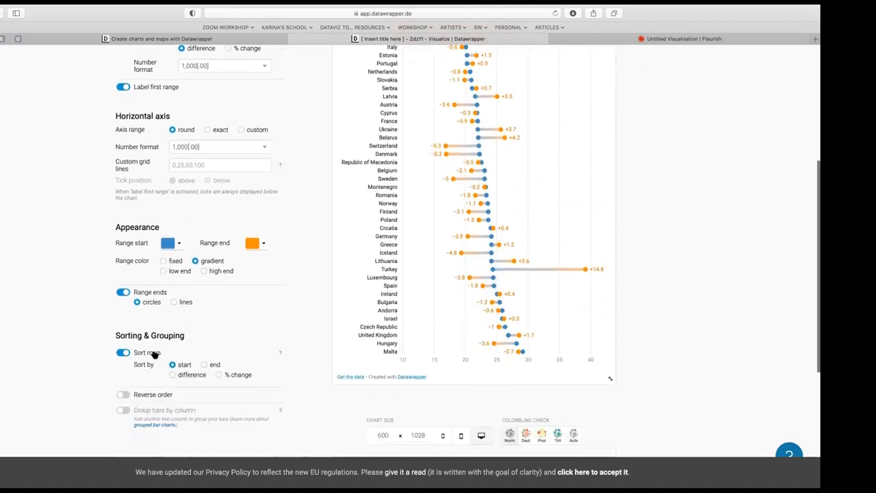
pyautogui.click(203, 364)
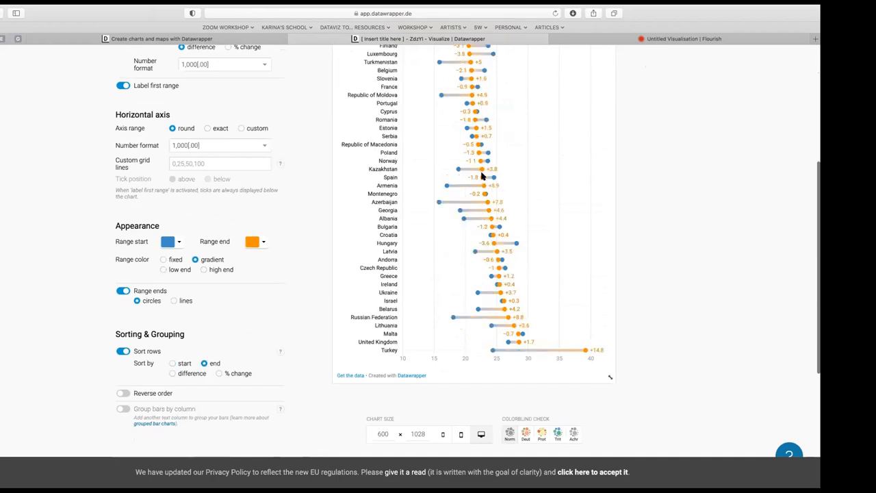
pyautogui.scroll(4, 425, 182)
pyautogui.scroll(2, 425, 185)
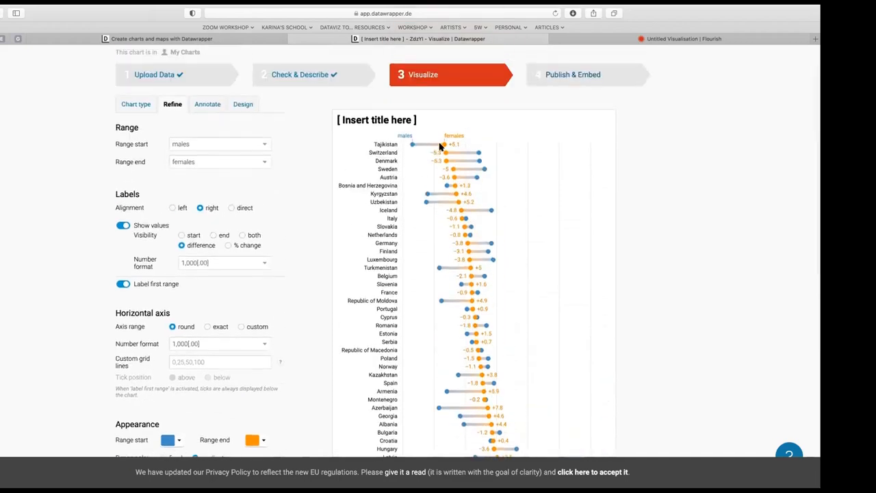
pyautogui.scroll(-4, 464, 273)
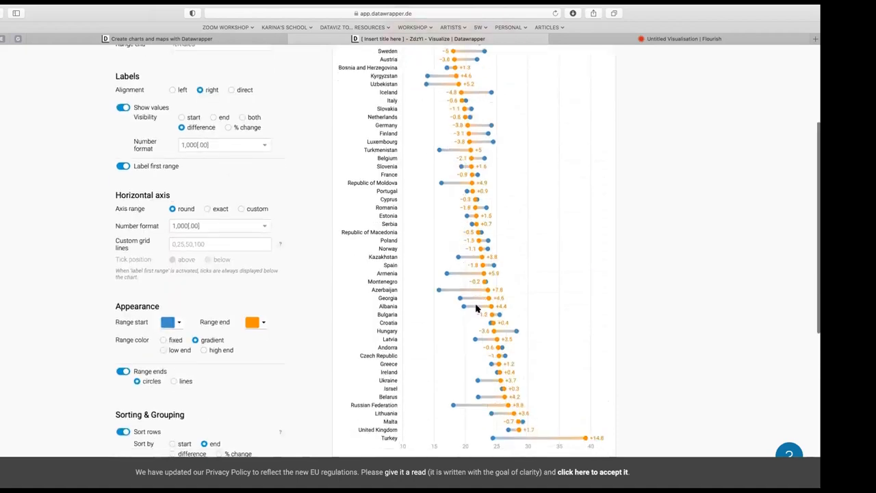
pyautogui.scroll(2, 416, 154)
pyautogui.scroll(-3, 417, 157)
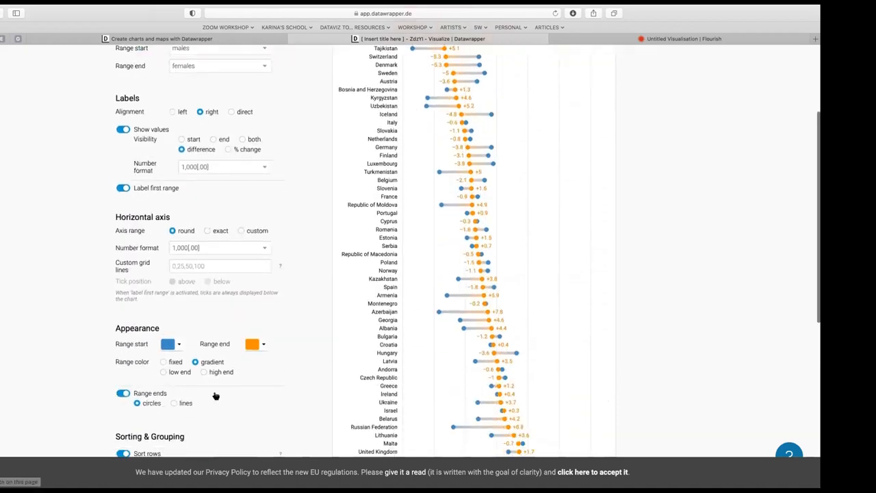
# Sort the rows by the difference between males and females and check the order from first to last country.
pyautogui.scroll(-3, 188, 365)
pyautogui.click(172, 369)
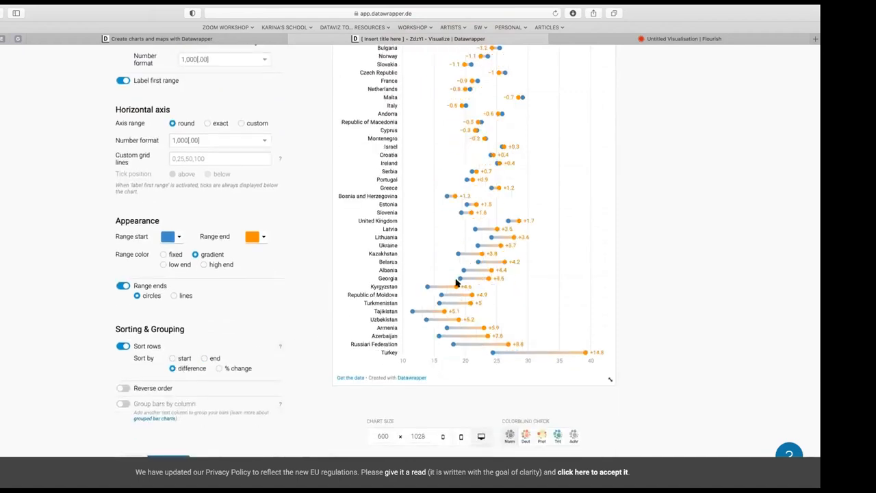
pyautogui.scroll(8, 456, 283)
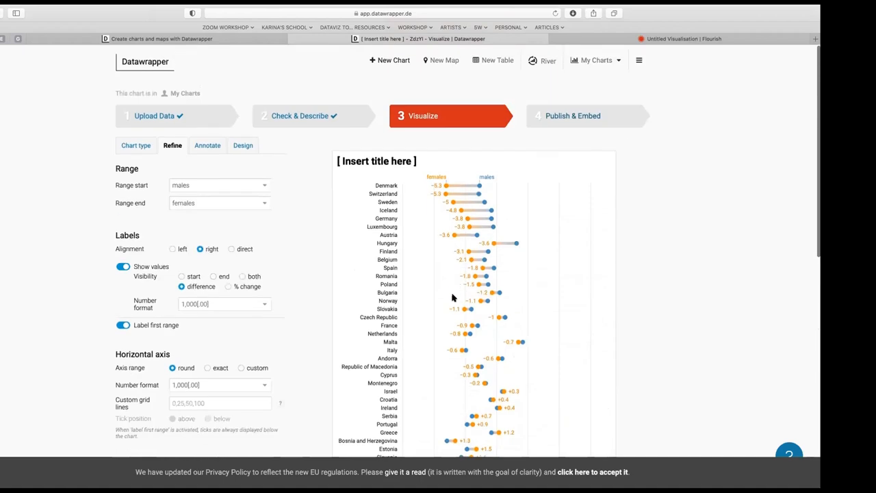
pyautogui.scroll(-10, 455, 299)
pyautogui.scroll(10, 457, 299)
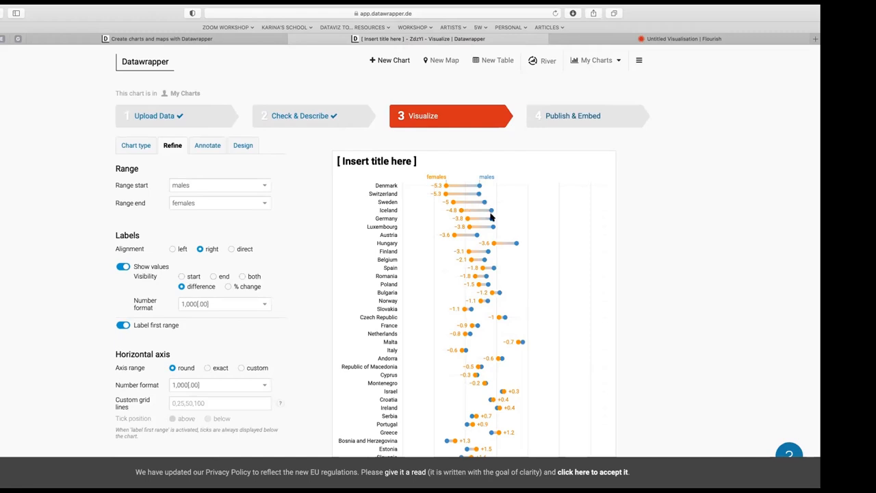
# Examine how the ranges and difference labels run from the negative to the positive differences across the countries.
pyautogui.scroll(-2, 411, 295)
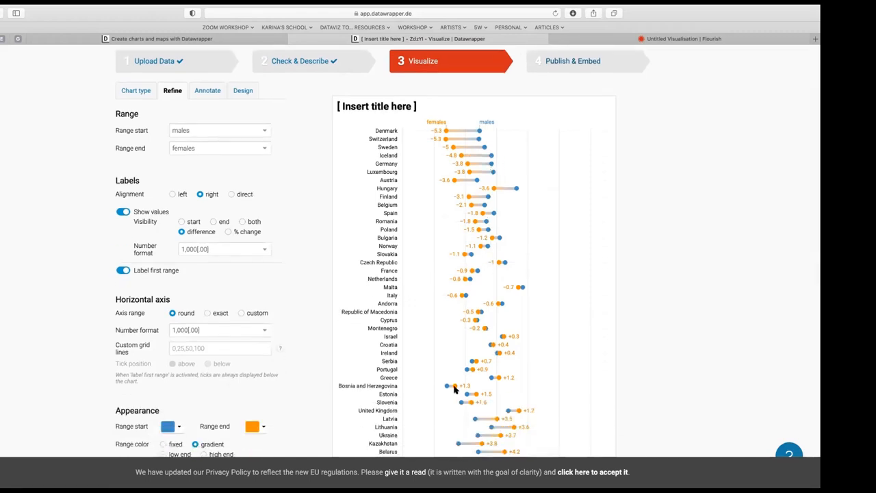
pyautogui.scroll(-5, 425, 401)
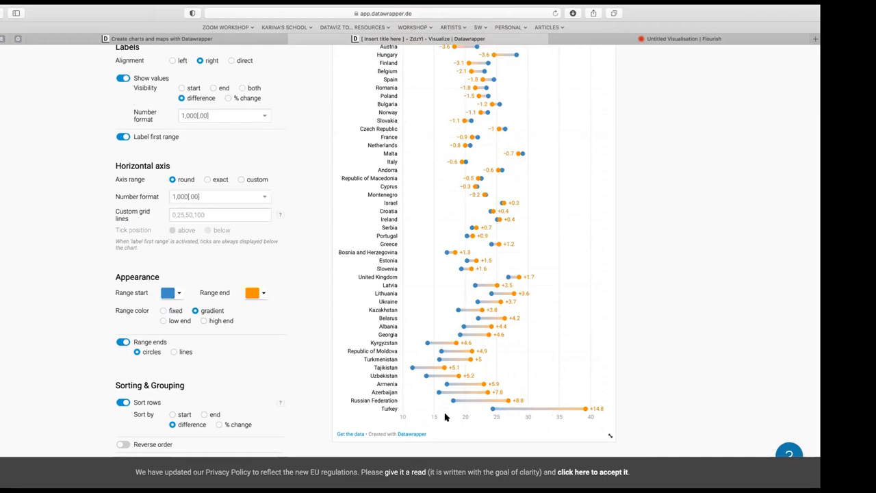
pyautogui.scroll(1, 452, 292)
pyautogui.scroll(-1, 513, 405)
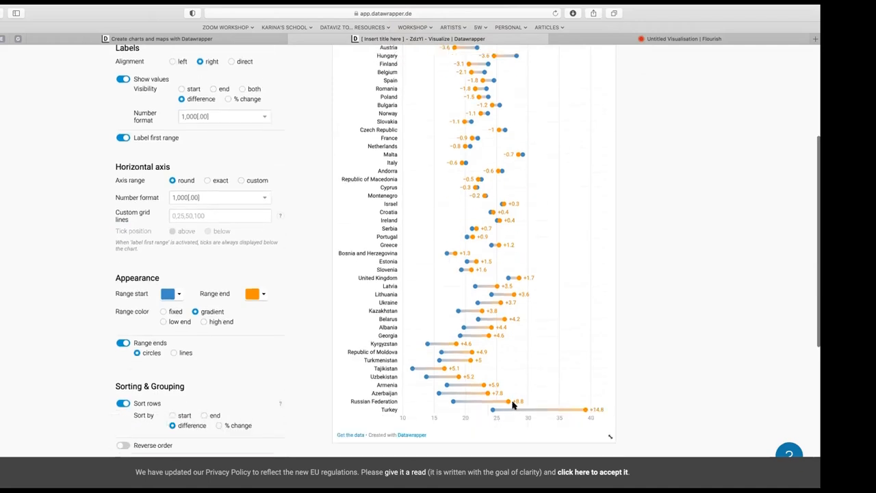
pyautogui.scroll(5, 582, 401)
pyautogui.scroll(-6, 439, 315)
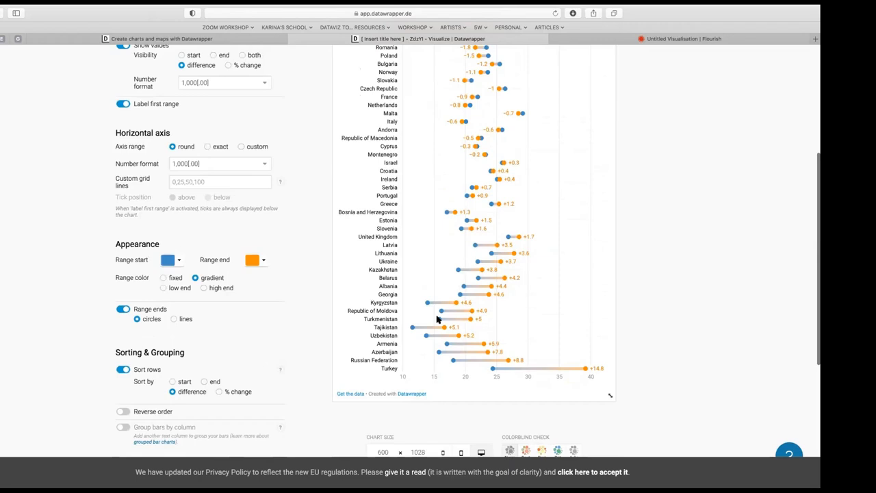
pyautogui.scroll(2, 436, 319)
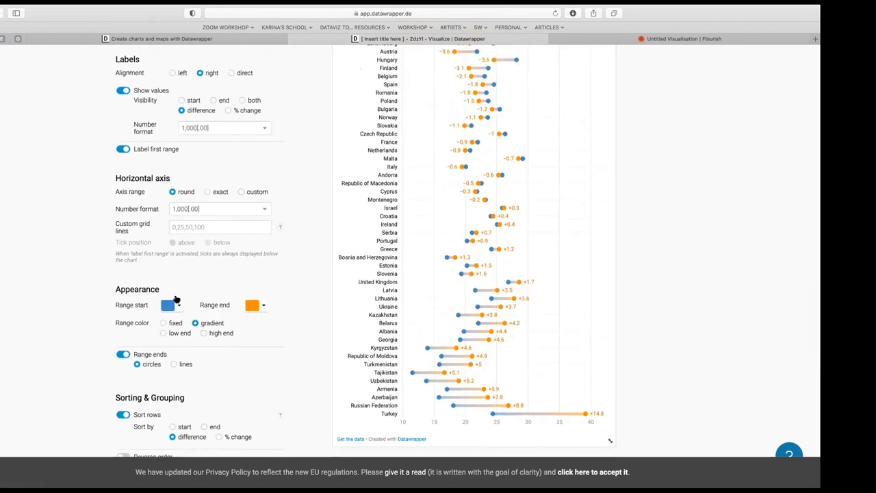
# Look at the Check & Describe data table and the Publish & Embed page, and return to the Visualize stage.
pyautogui.scroll(8, 298, 170)
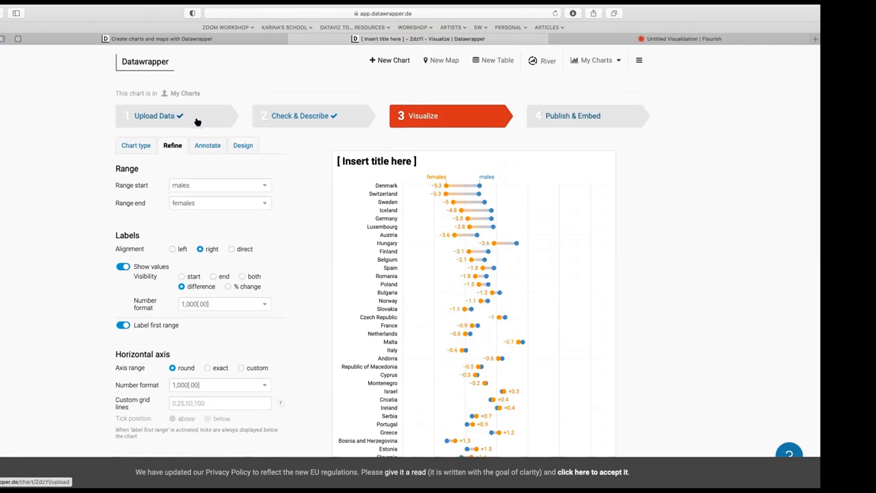
pyautogui.click(299, 118)
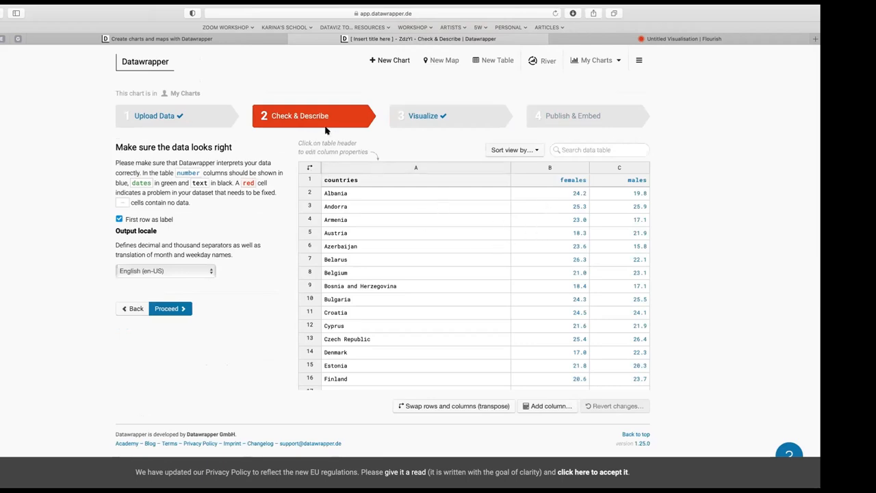
pyautogui.click(414, 118)
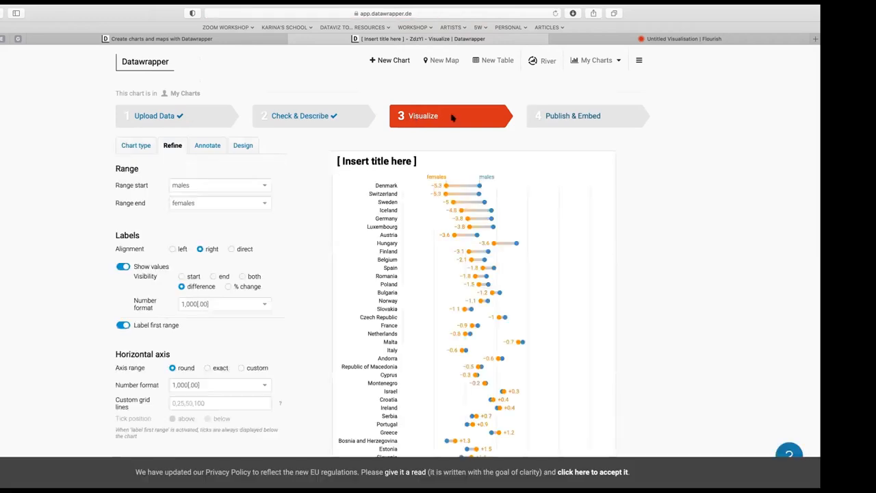
pyautogui.click(533, 126)
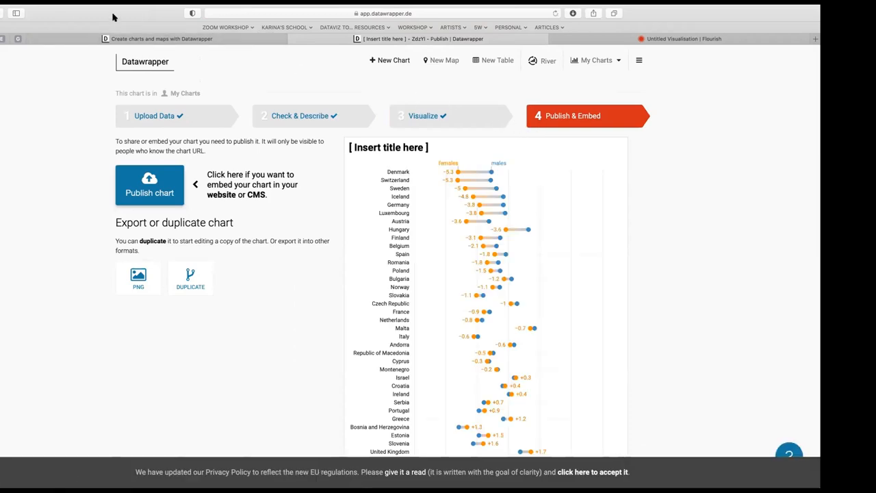
pyautogui.click(476, 124)
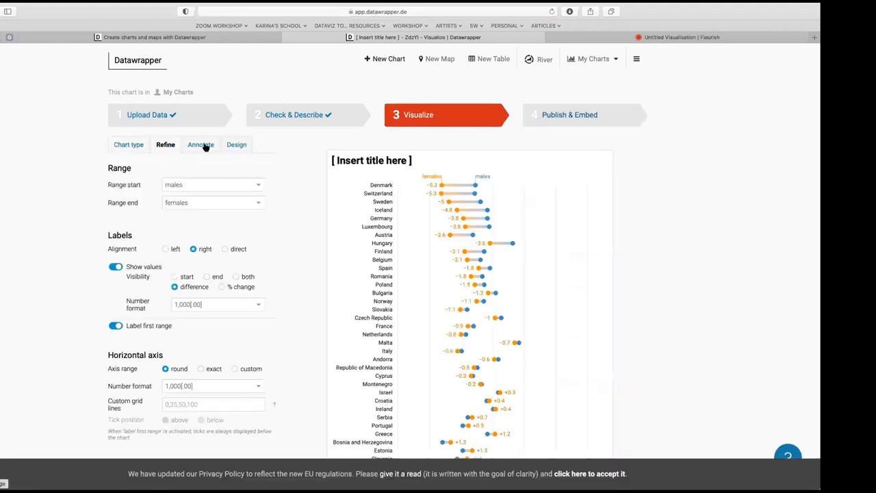
# Replace the placeholder chart title with "Obesity rates in Europe" in the annotation settings.
pyautogui.click(201, 146)
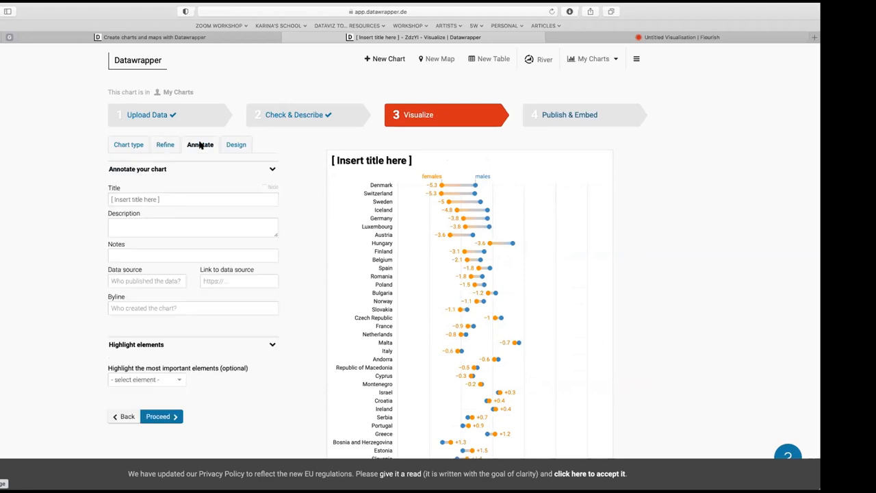
pyautogui.moveTo(172, 197); pyautogui.dragTo(100, 188)
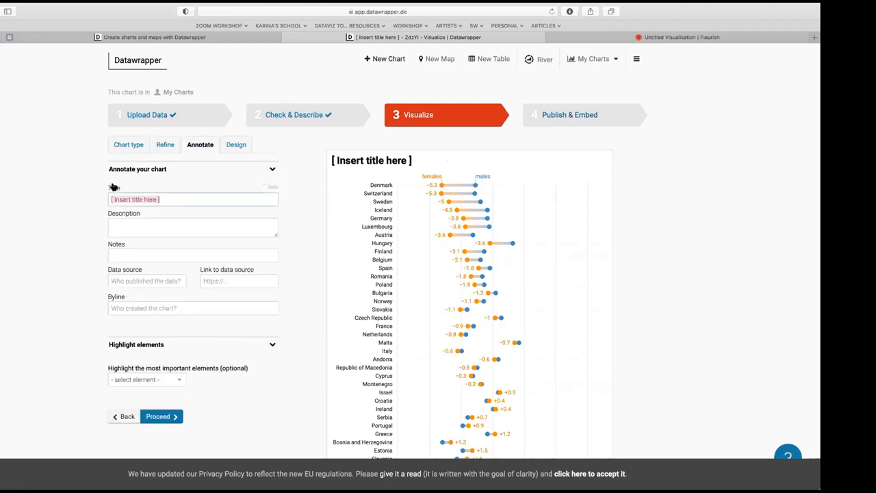
pyautogui.write('Obesity rat')
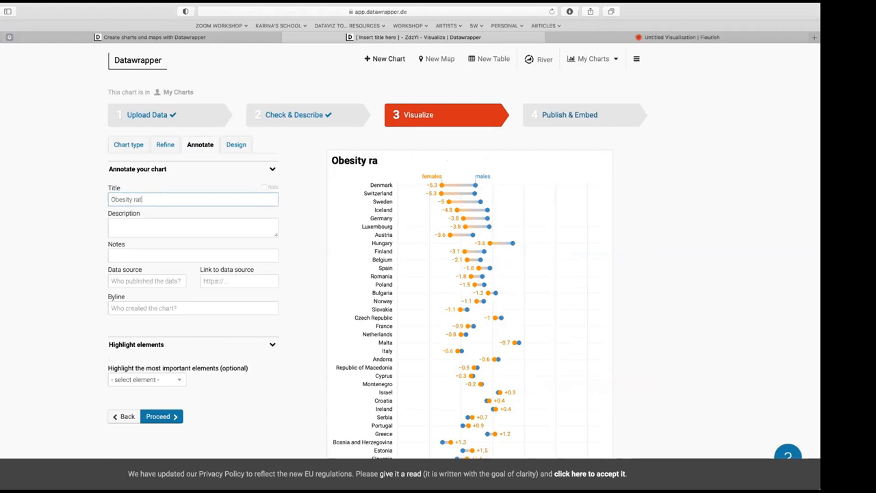
pyautogui.write('es in Europe')
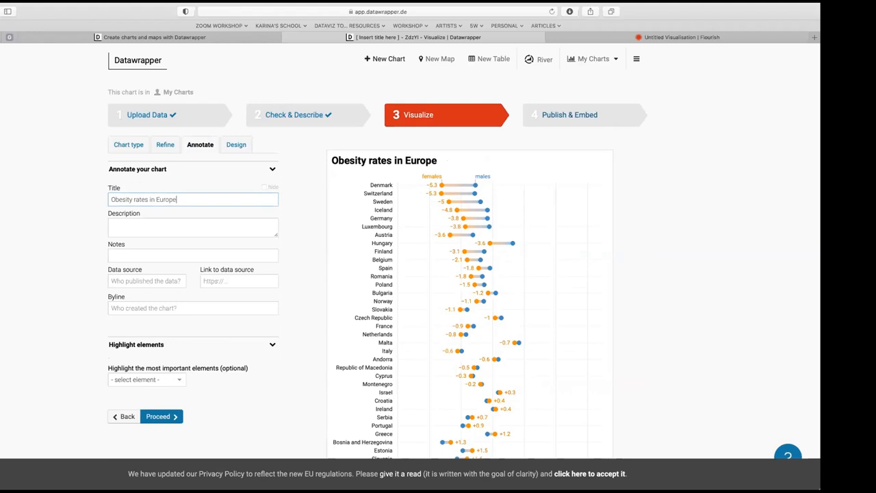
# Fill the chart description with the dummy text "bsdbsdbsdgb sbsgsdgbnsdnsgn sen gnsgnsfgn nfsgnsfgnsfgnfsgn".
pyautogui.click(116, 224)
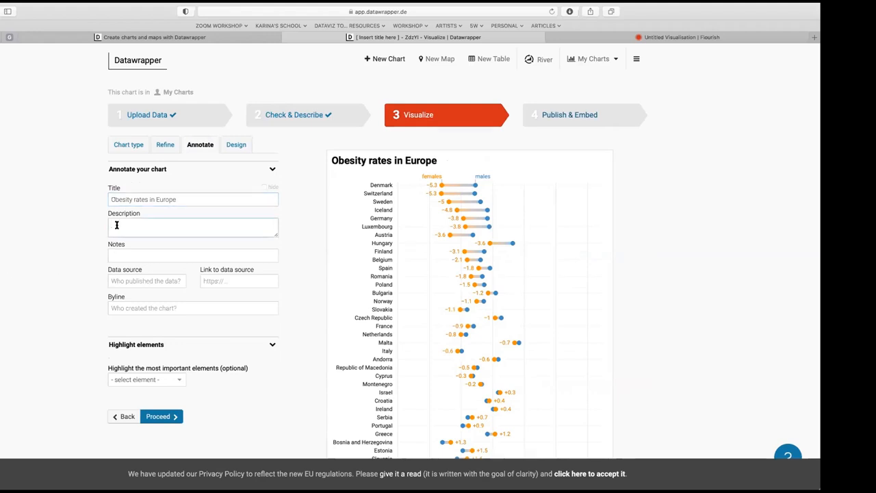
pyautogui.write('bsdbsdbsdgb sbsgs')
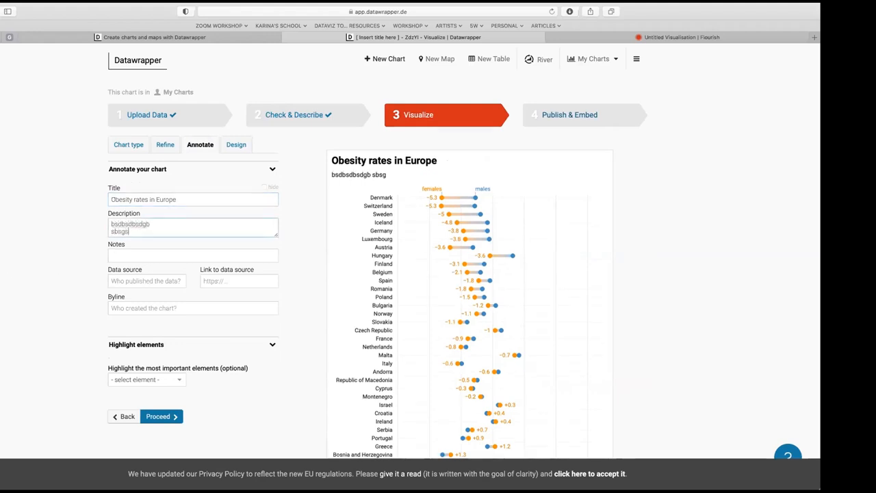
pyautogui.write('dgbnsdnsgn sgn')
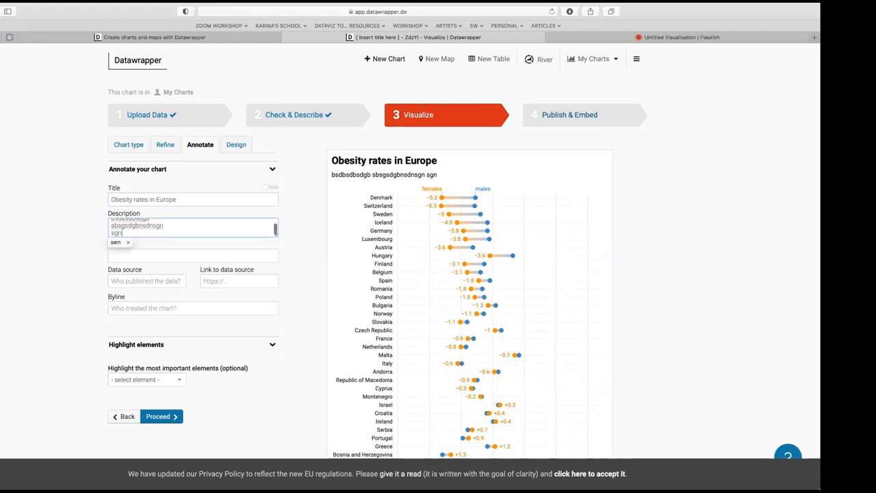
pyautogui.press('BackSpace')
pyautogui.press('BackSpace')
pyautogui.write('en gnsgn')
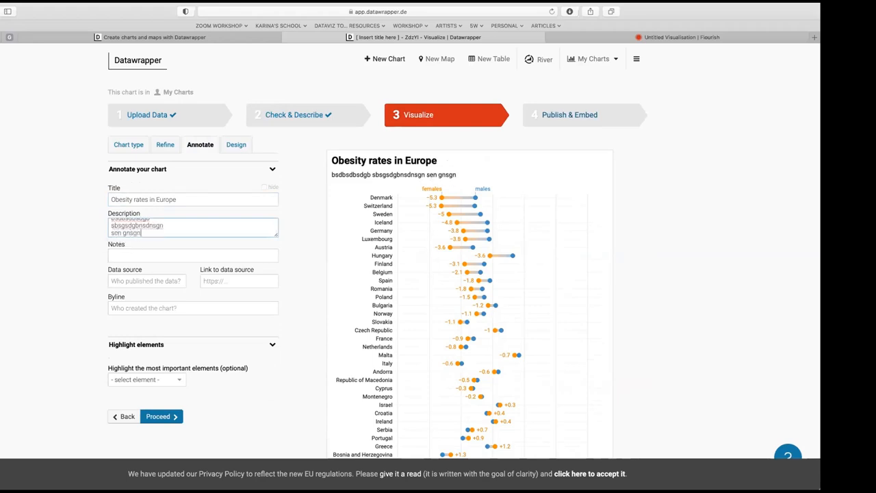
pyautogui.write('sfgn nfsgnsfgnsfgnsfgnfsgn')
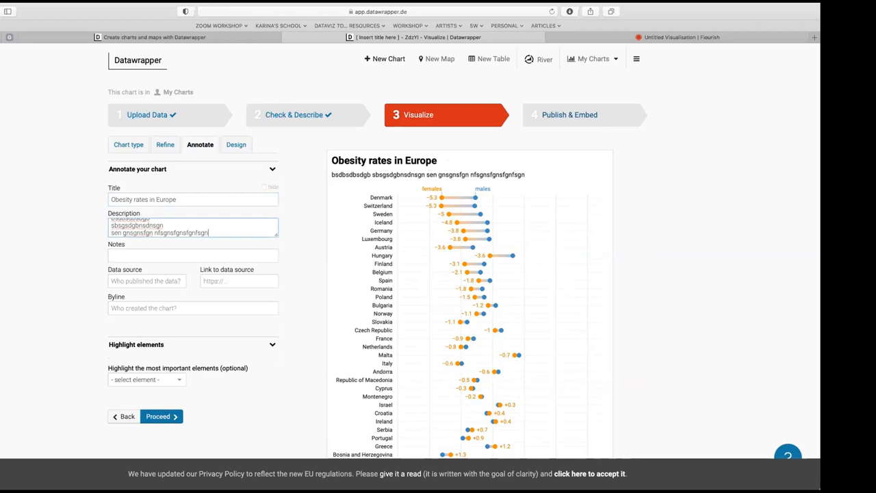
# Add the note "Updated Jan. 20, 2020" and enter WHO as the data source.
pyautogui.scroll(-5, 123, 226)
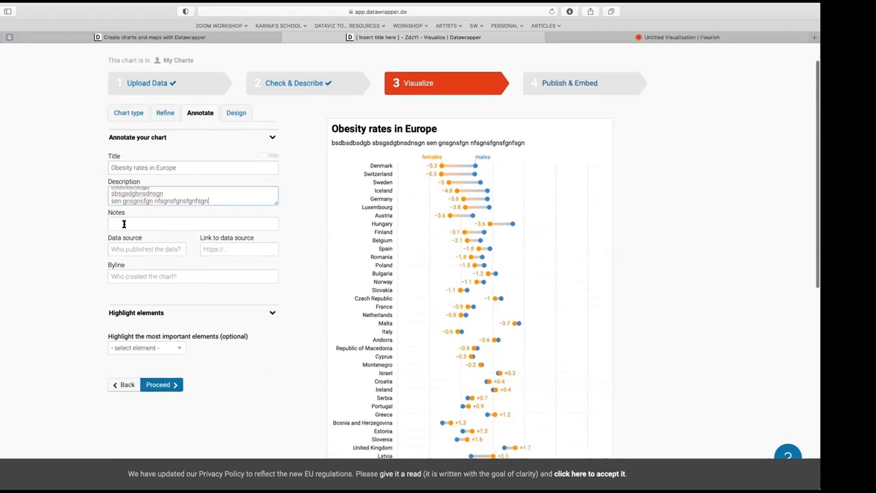
pyautogui.scroll(3, 124, 226)
pyautogui.click(126, 165)
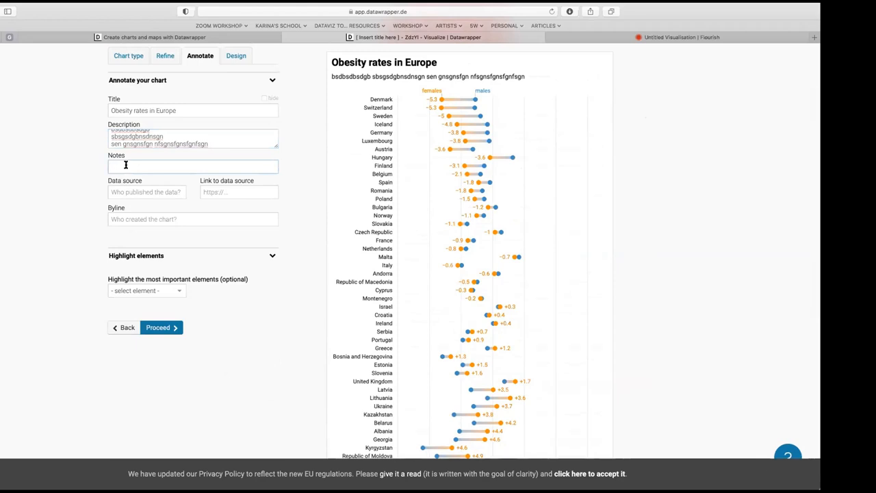
pyautogui.write('Updated Jan. 20, 2020')
pyautogui.click(127, 190)
pyautogui.write('WHO')
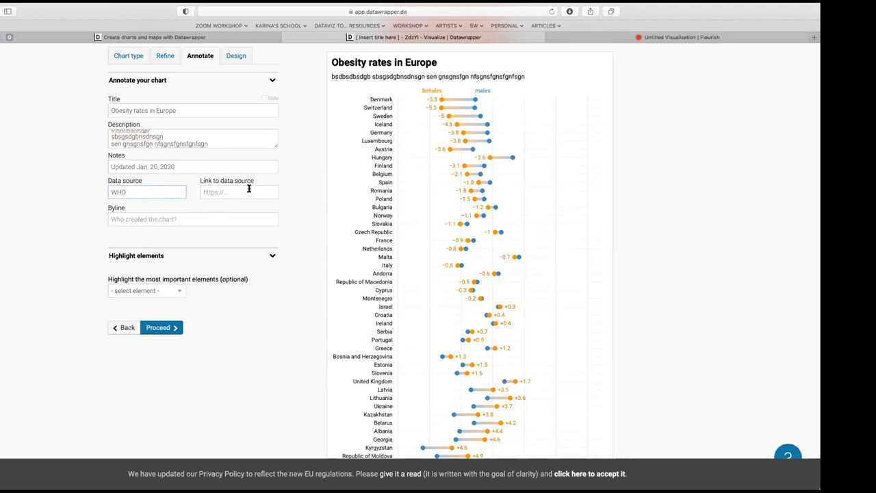
# Enter the chart creator's full name as the byline and check the notes and credits below the chart.
pyautogui.scroll(-3, 458, 293)
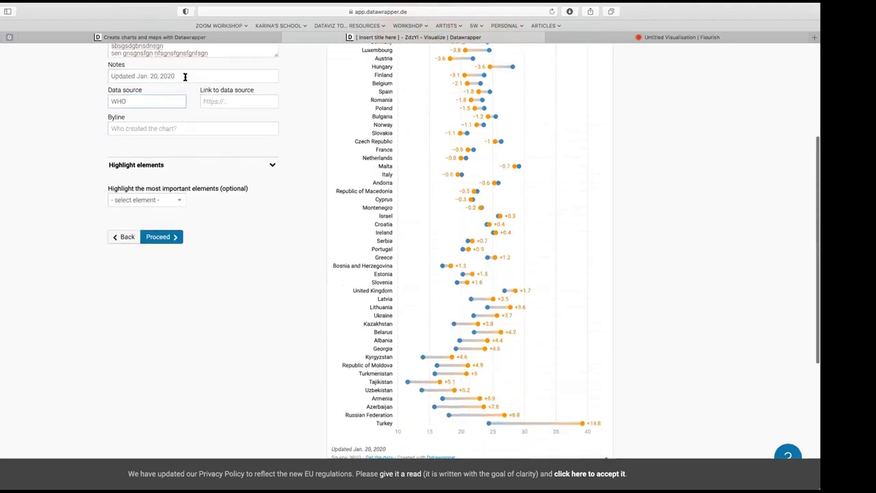
pyautogui.scroll(-5, 327, 217)
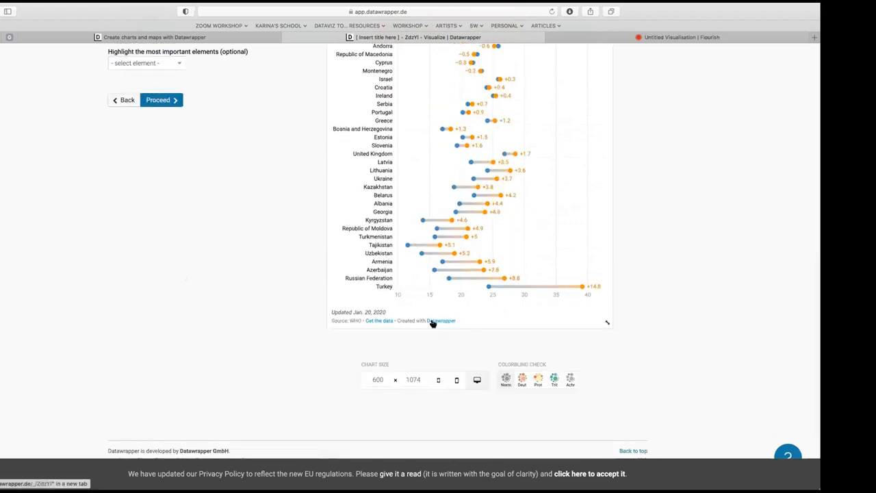
pyautogui.scroll(5, 403, 308)
pyautogui.click(123, 123)
pyautogui.write('Jua')
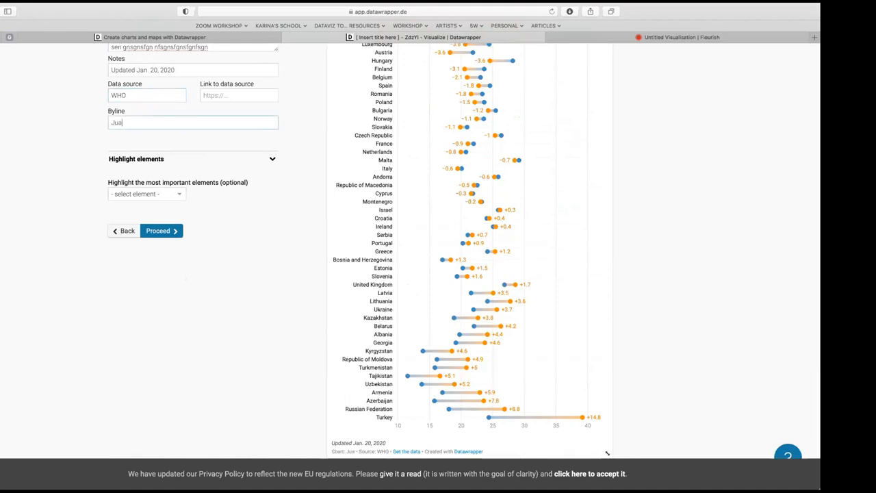
pyautogui.write('n Velasco')
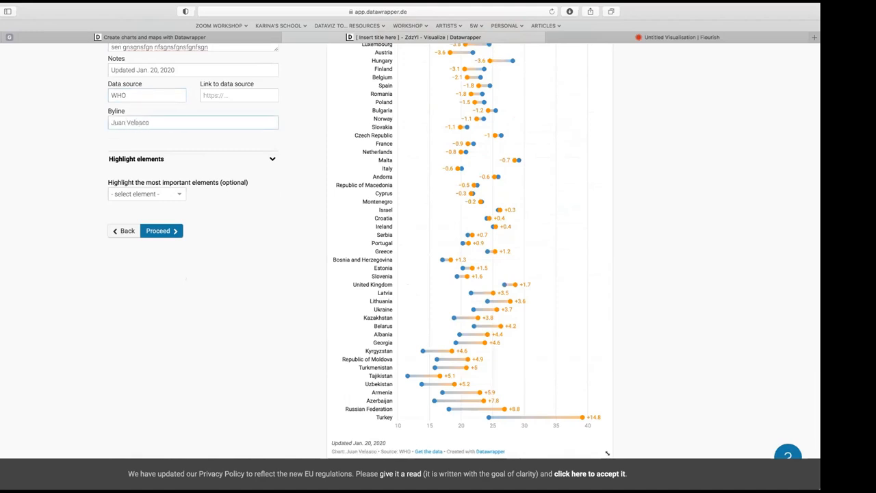
pyautogui.scroll(-3, 314, 295)
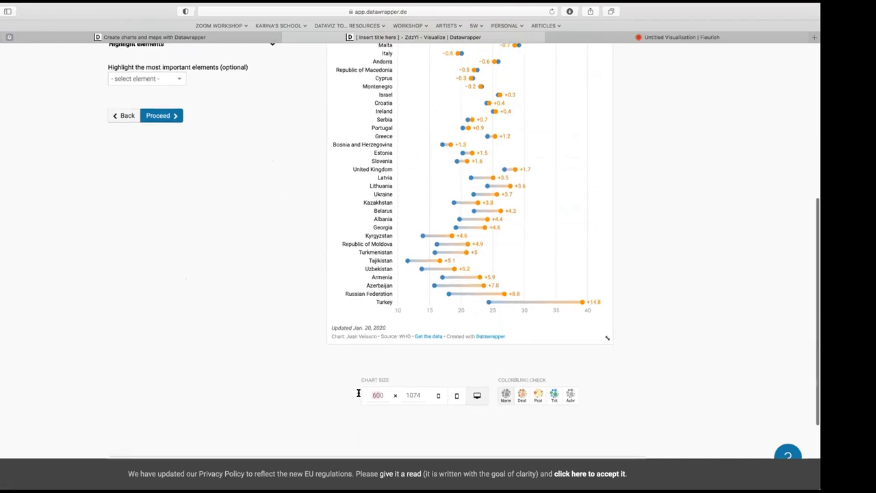
# Set the chart width to 1200 px and check the widened plot.
pyautogui.scroll(1, 358, 393)
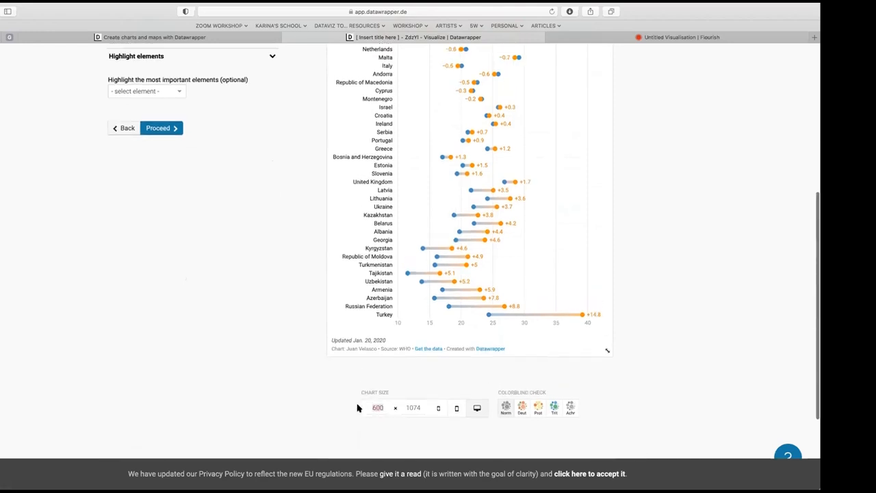
pyautogui.write('90')
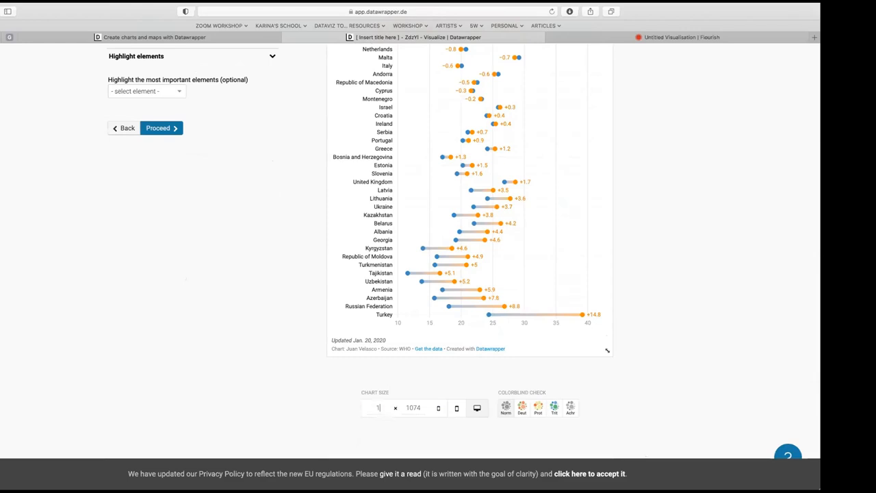
pyautogui.press('BackSpace')
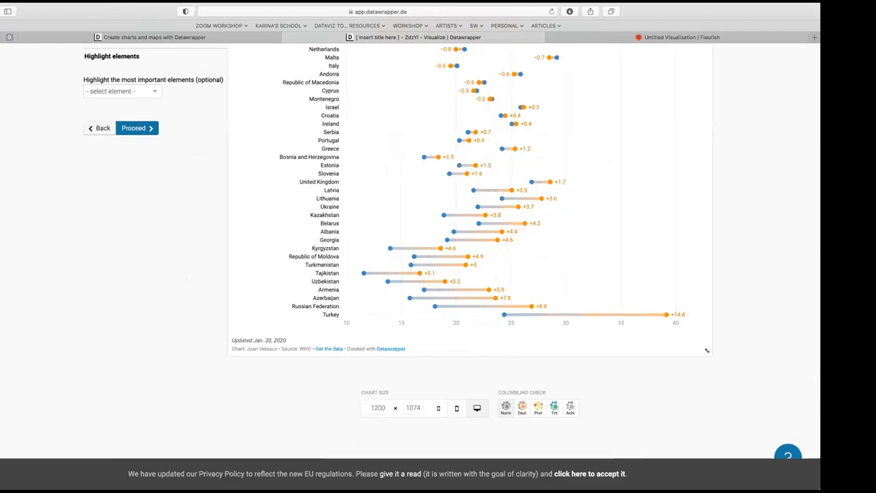
pyautogui.scroll(8, 380, 253)
pyautogui.scroll(-5, 380, 256)
pyautogui.scroll(-5, 380, 257)
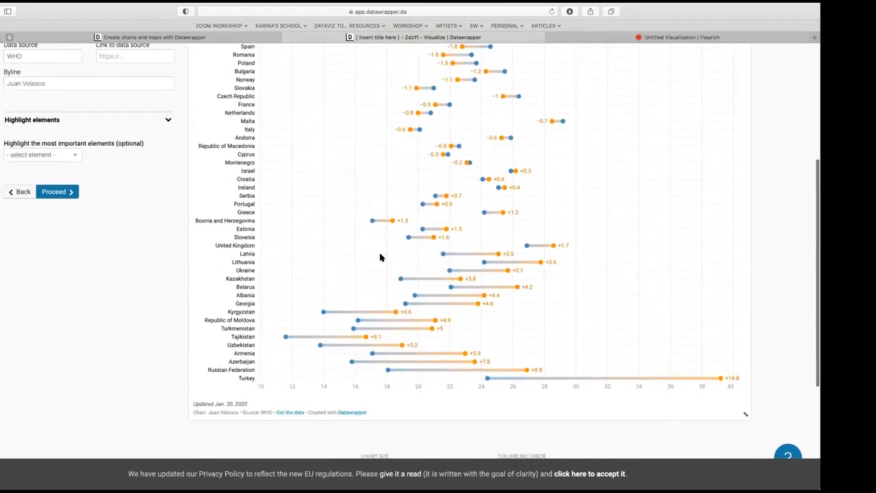
# Try to set the chart height to 500 px and check the plot.
pyautogui.doubleClick(405, 326)
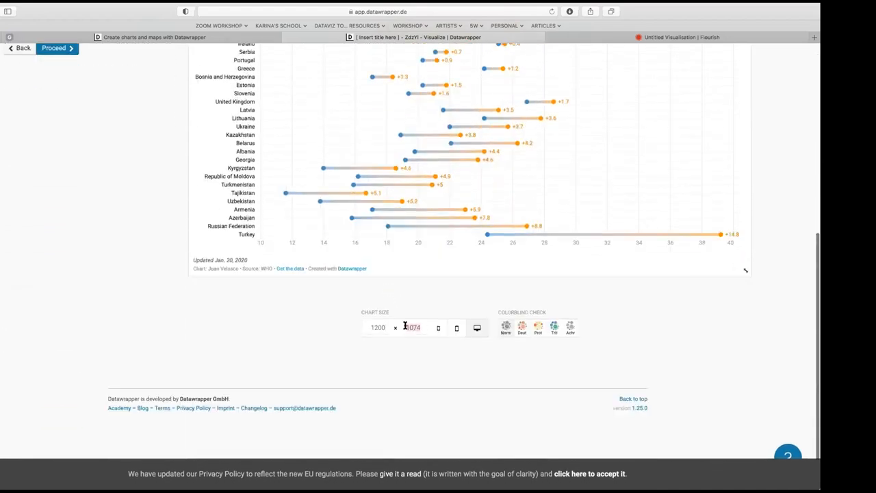
pyautogui.write('50')
pyautogui.press('Return')
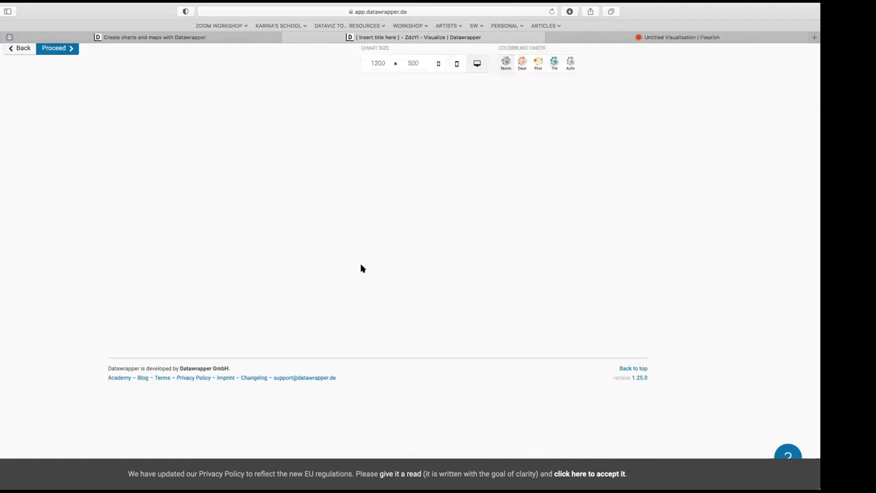
pyautogui.scroll(4, 372, 171)
pyautogui.scroll(-1, 373, 172)
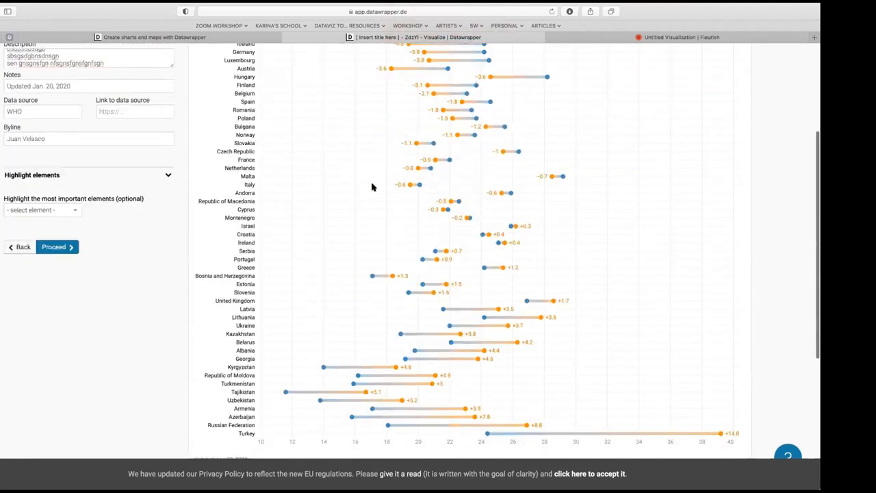
pyautogui.scroll(2, 373, 189)
pyautogui.scroll(-5, 354, 200)
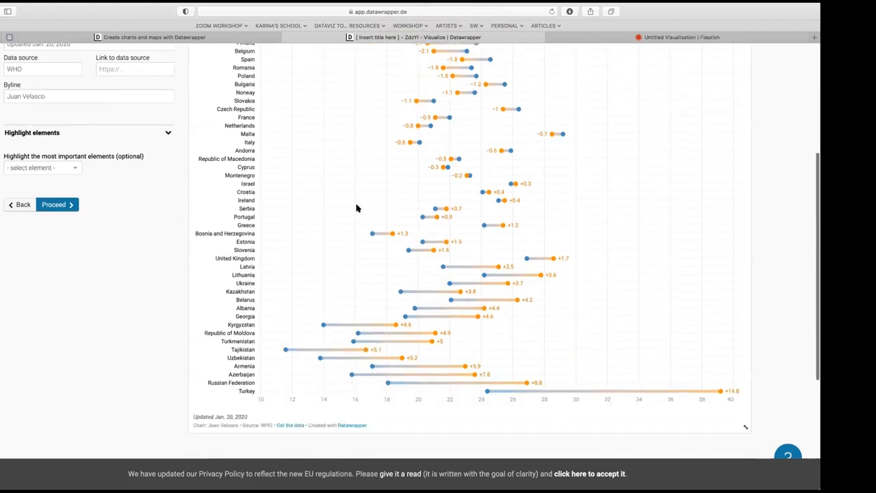
# Set the chart height to 1300 px.
pyautogui.moveTo(419, 333); pyautogui.dragTo(397, 330)
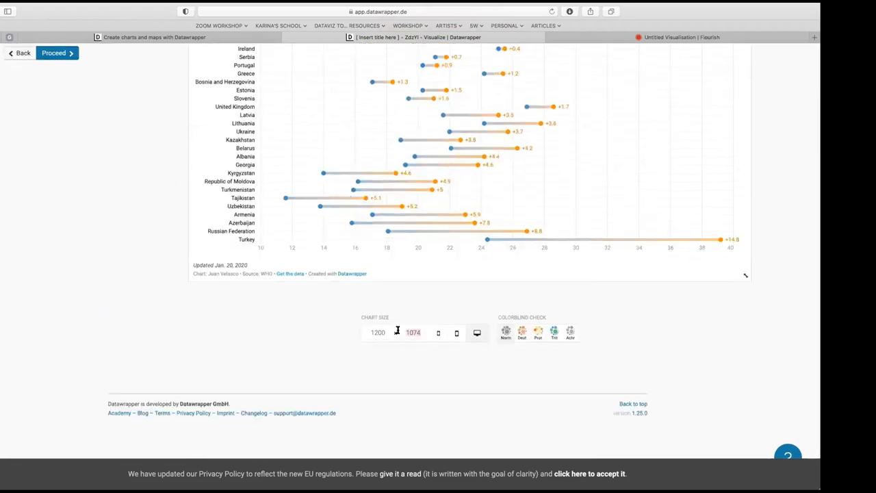
pyautogui.press('Return')
pyautogui.write('1300')
pyautogui.press('Return')
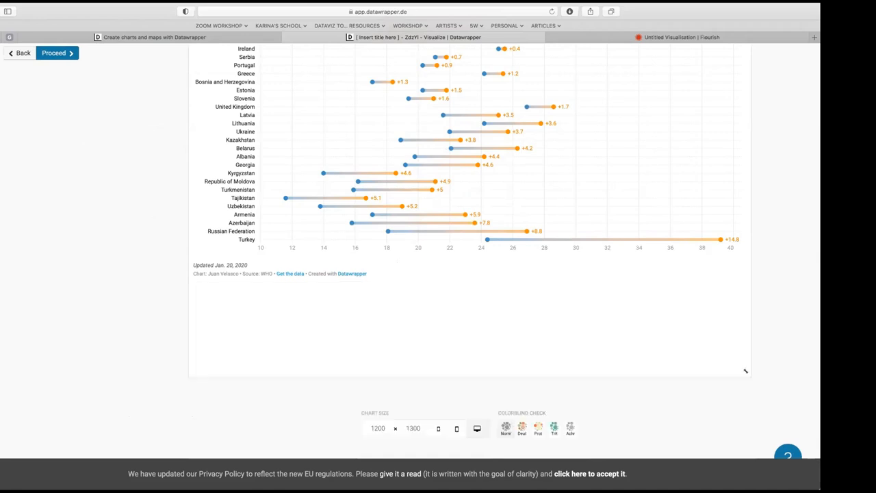
# Preview the chart at the small mobile size and return it to the desktop size.
pyautogui.click(438, 333)
pyautogui.click(476, 340)
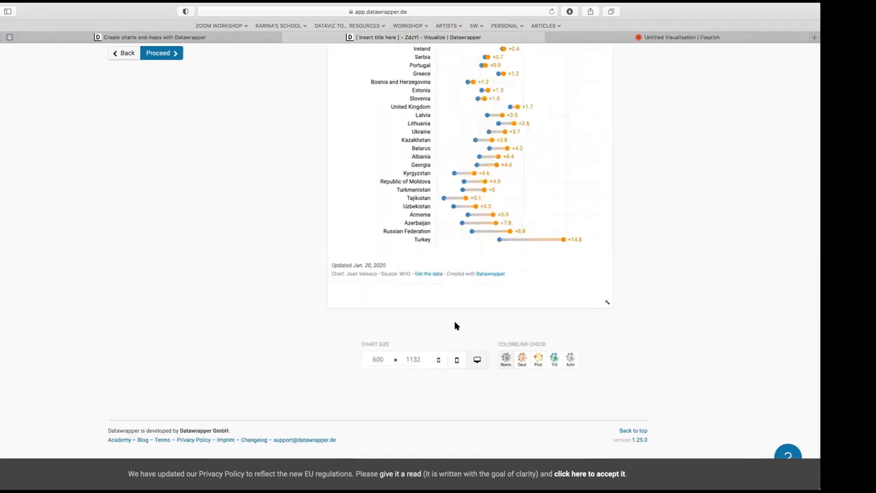
pyautogui.scroll(10, 390, 262)
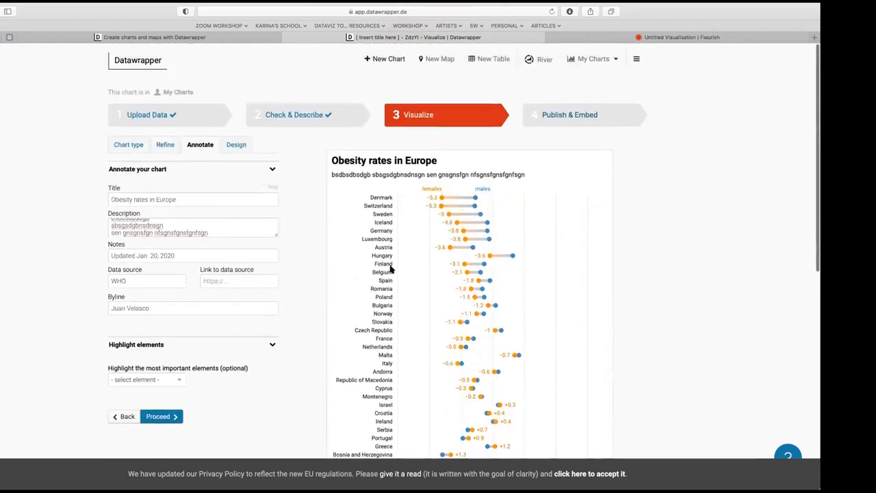
# Set the chart width to 900 px.
pyautogui.scroll(-5, 391, 287)
pyautogui.scroll(-2, 393, 374)
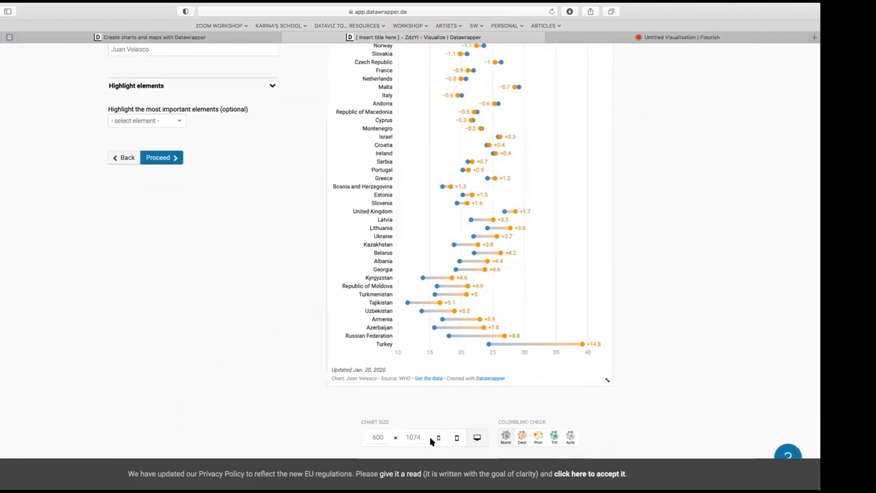
pyautogui.moveTo(387, 437); pyautogui.dragTo(370, 435)
pyautogui.write('900')
pyautogui.press('Return')
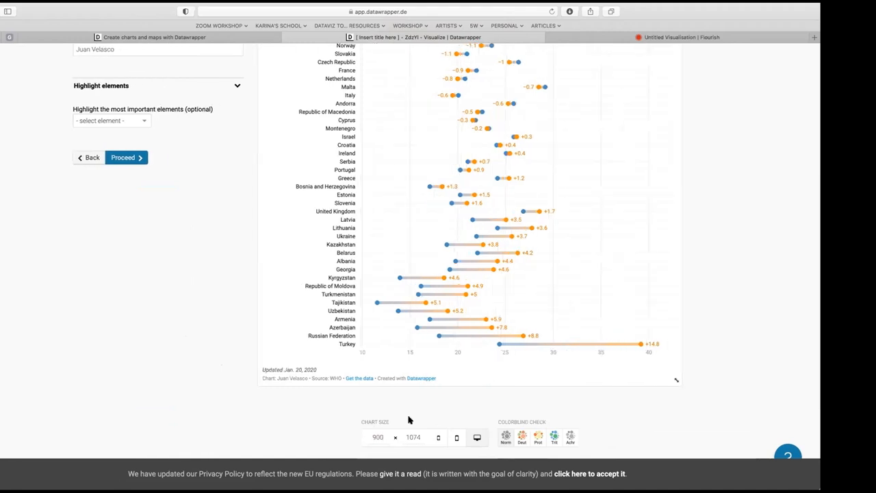
# Preview the whole chart at the large mobile size of 400 px and the small mobile size of 320 px.
pyautogui.click(456, 438)
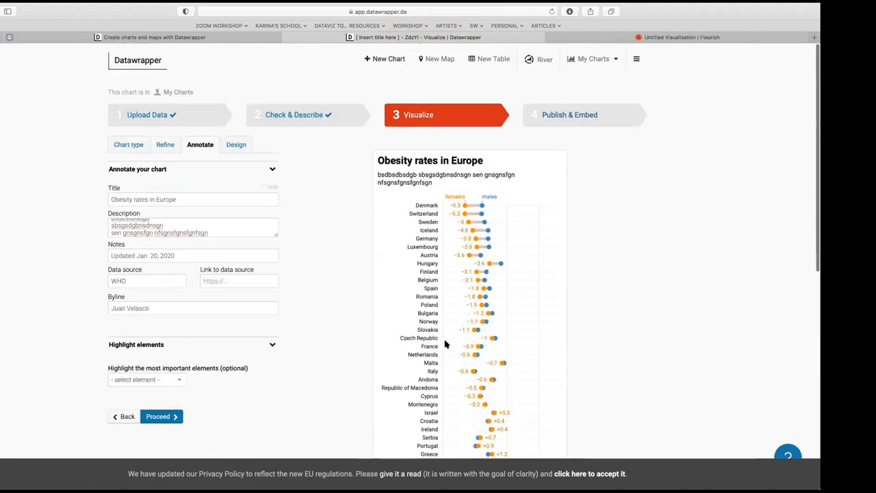
pyautogui.scroll(-10, 446, 359)
pyautogui.click(436, 290)
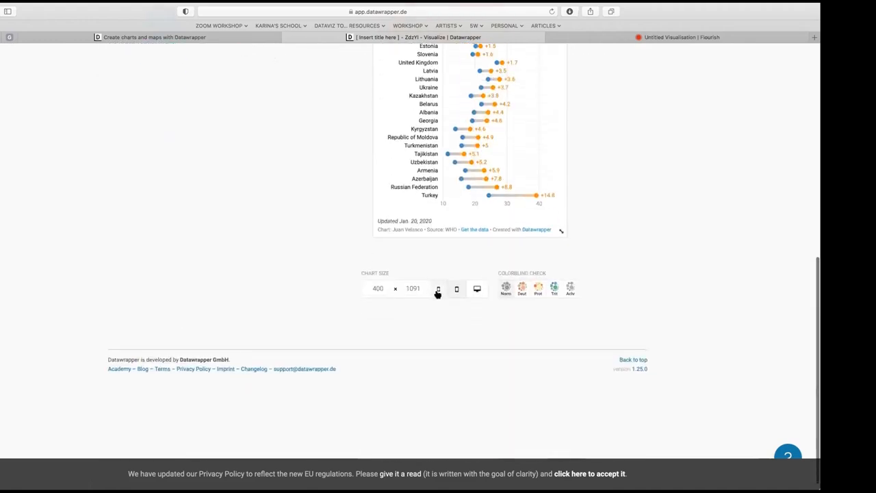
pyautogui.scroll(10, 369, 270)
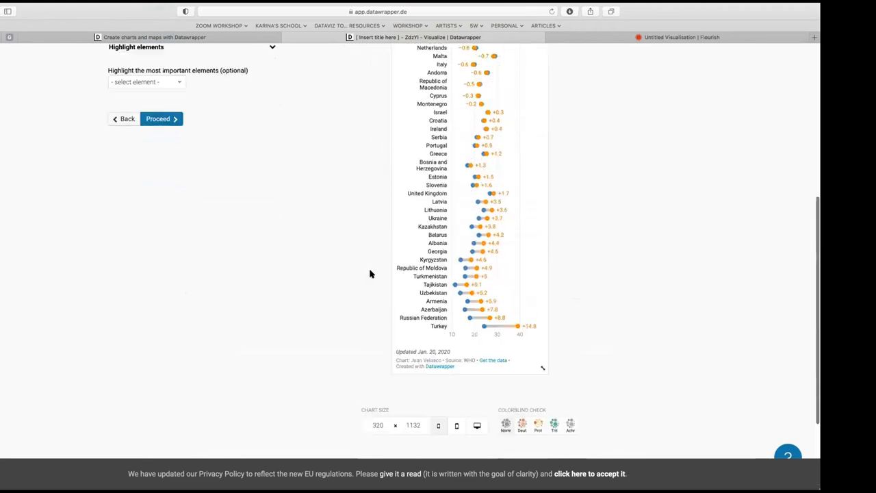
pyautogui.scroll(-10, 371, 275)
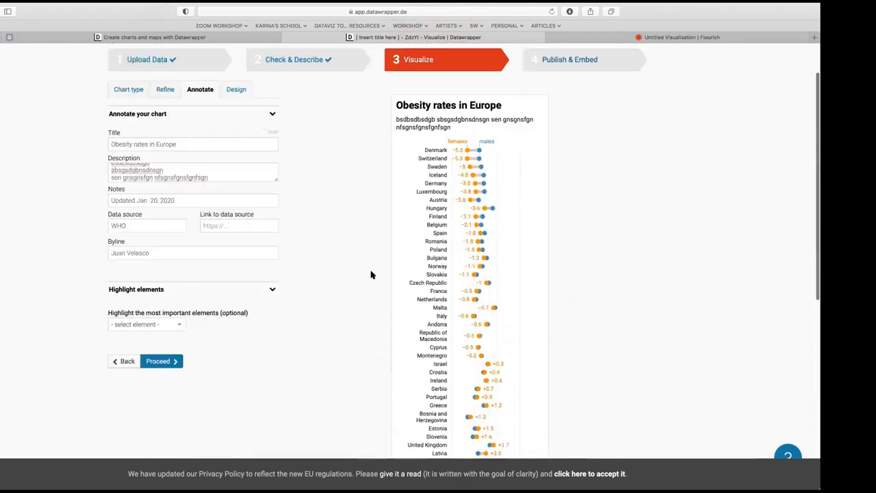
pyautogui.scroll(3, 373, 278)
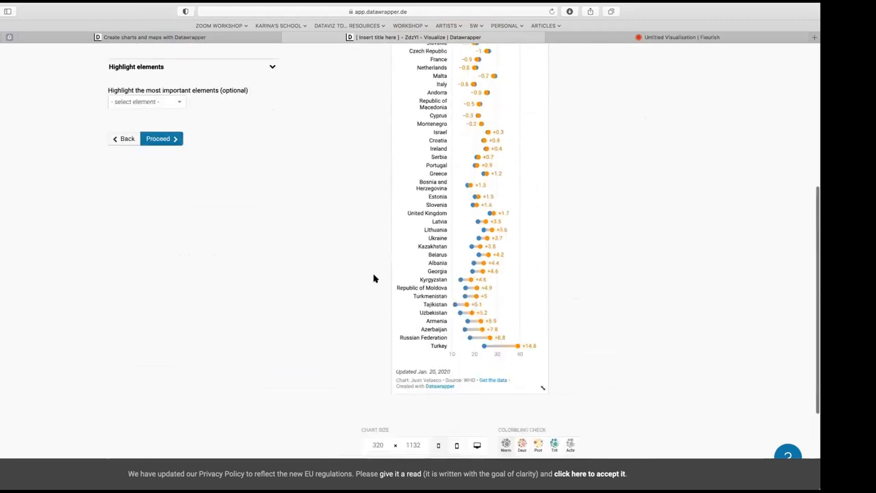
# Check the chart colors under achromatopsia, tritanopia and deuteranopia simulation, and compare them with normal vision.
pyautogui.scroll(-2, 385, 294)
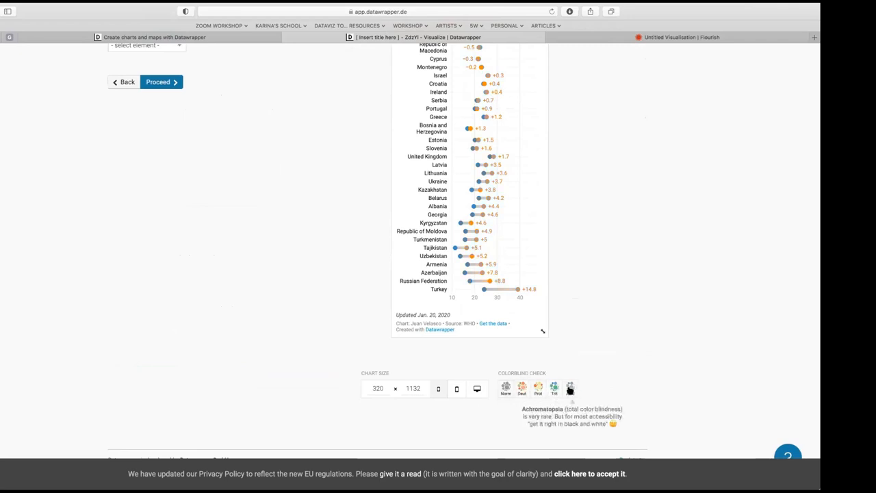
pyautogui.click(555, 388)
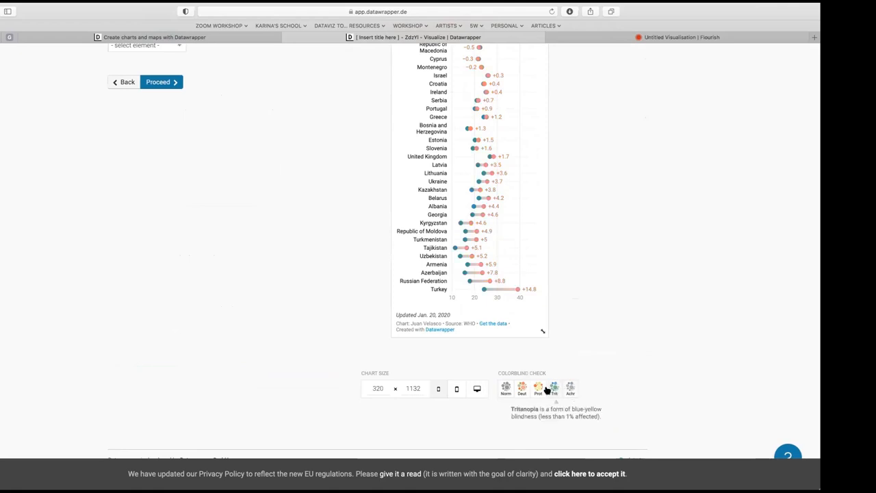
pyautogui.click(521, 388)
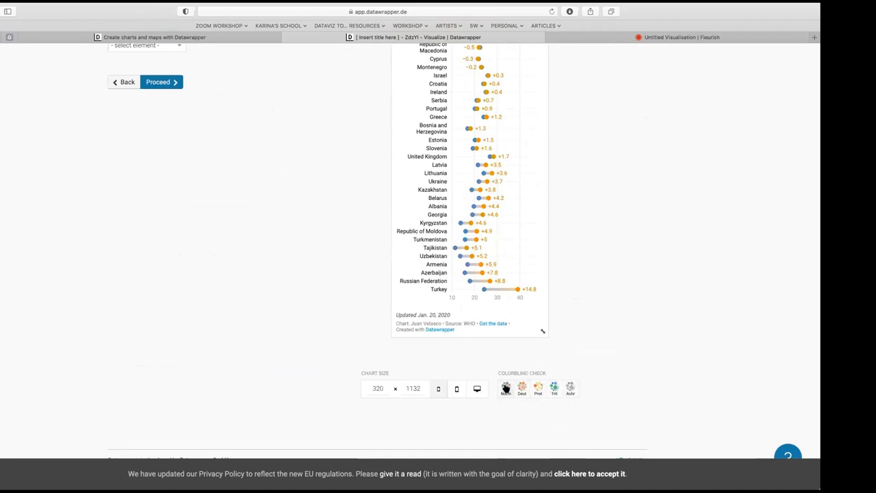
pyautogui.scroll(3, 561, 314)
pyautogui.scroll(-3, 560, 314)
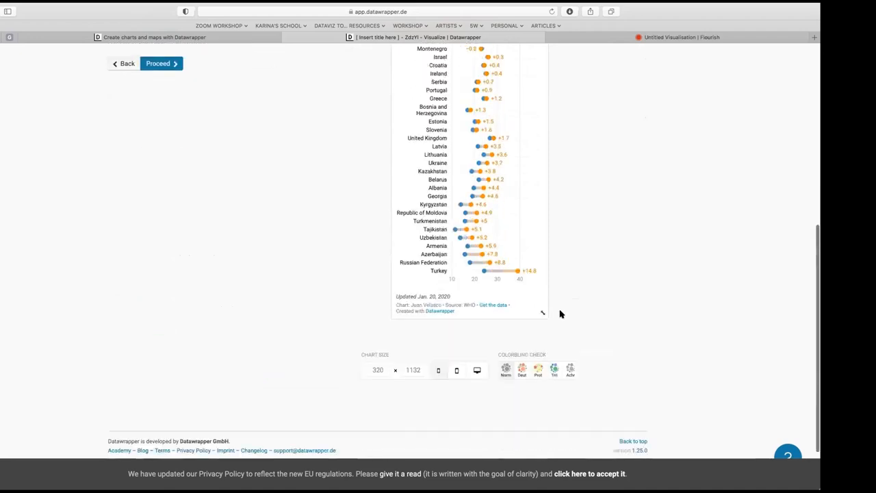
# Return the chart preview to desktop size and go to the Publish & Embed stage.
pyautogui.click(476, 362)
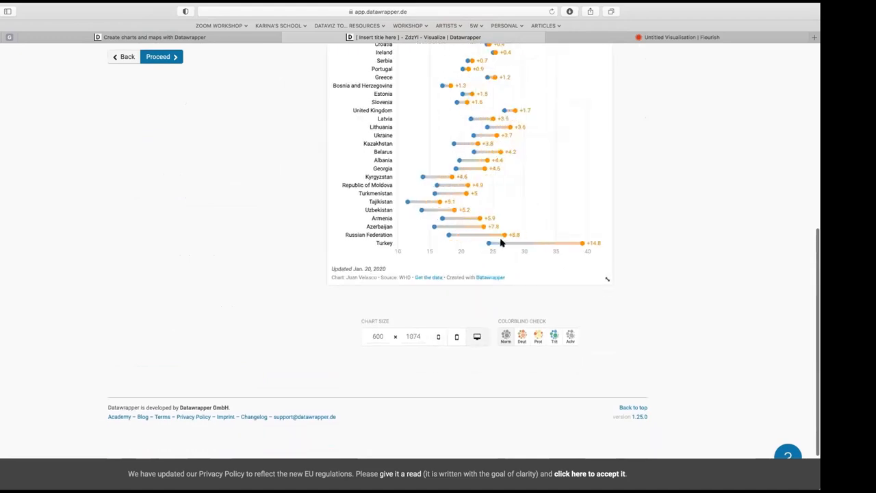
pyautogui.scroll(10, 501, 242)
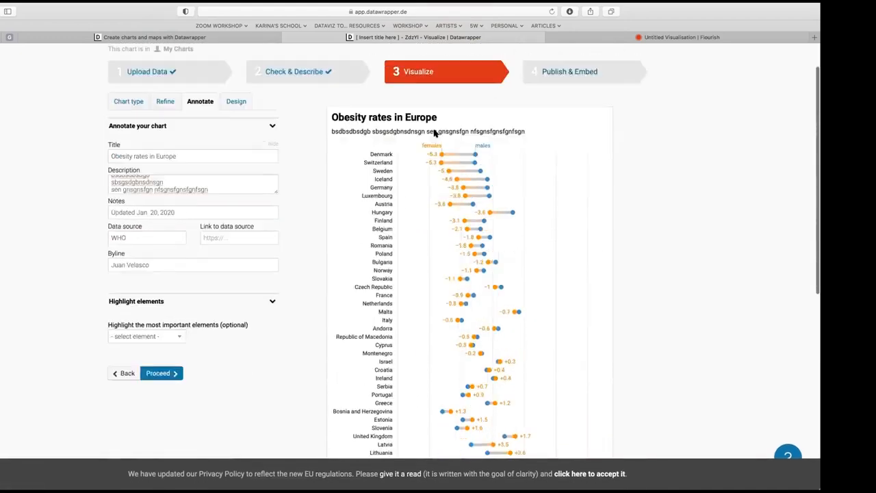
pyautogui.click(572, 69)
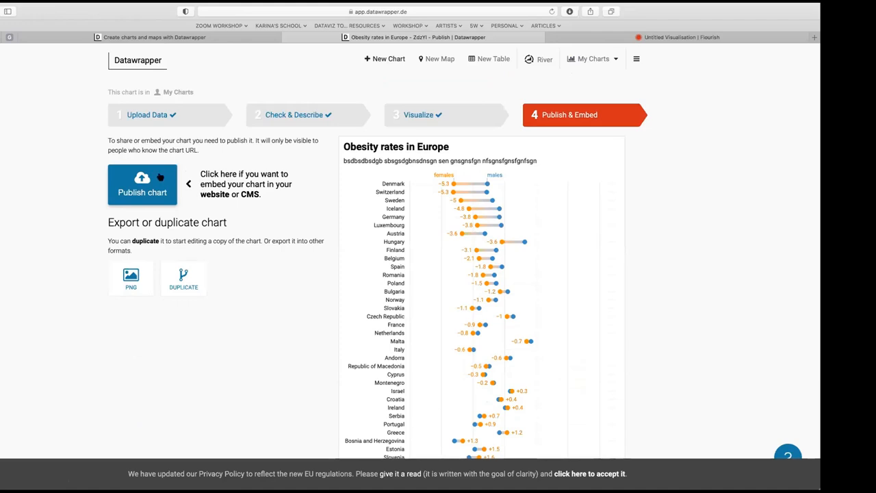
# Open the PNG export settings and review the image width, border, scale factor and header options alongside the finished chart.
pyautogui.click(130, 287)
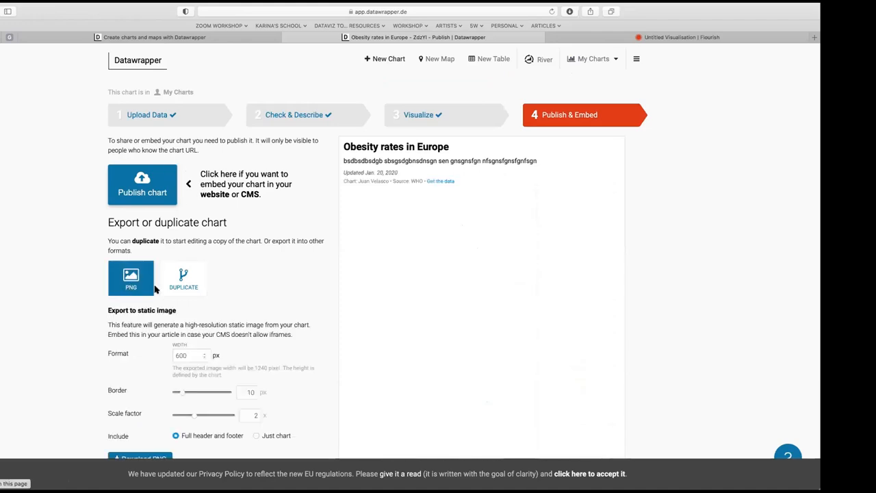
pyautogui.scroll(-2, 154, 289)
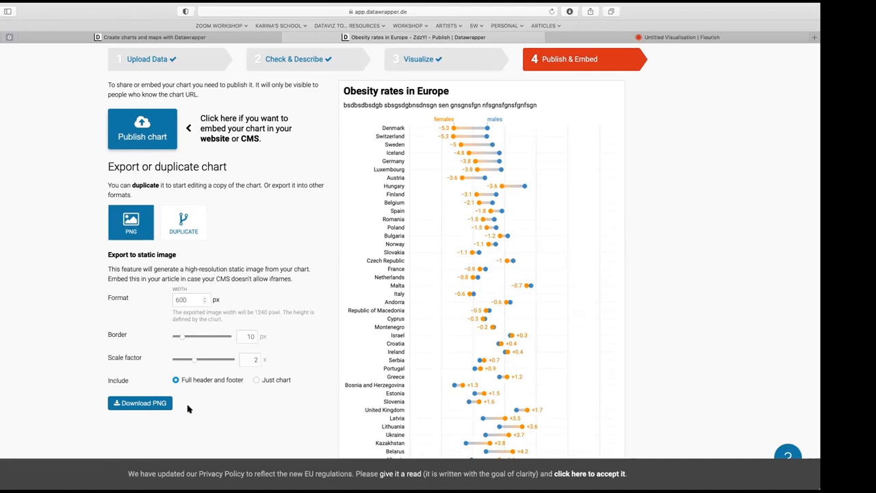
pyautogui.scroll(2, 471, 328)
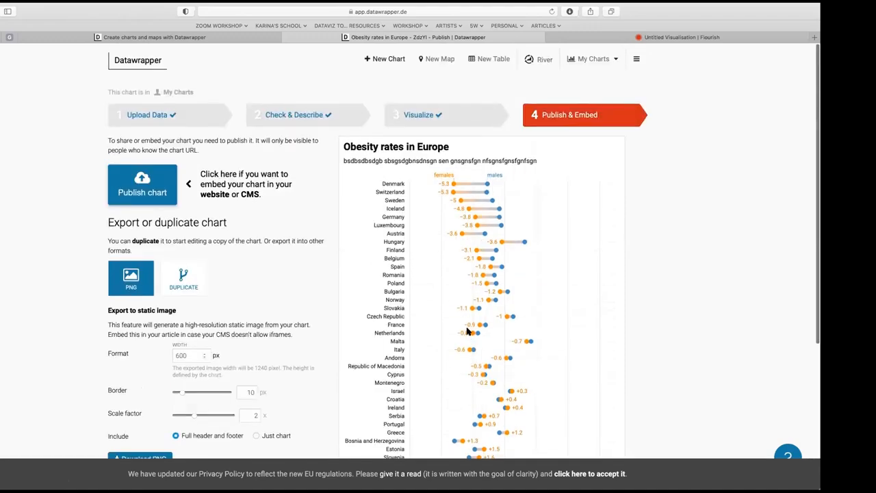
pyautogui.scroll(-3, 407, 331)
pyautogui.scroll(-3, 407, 331)
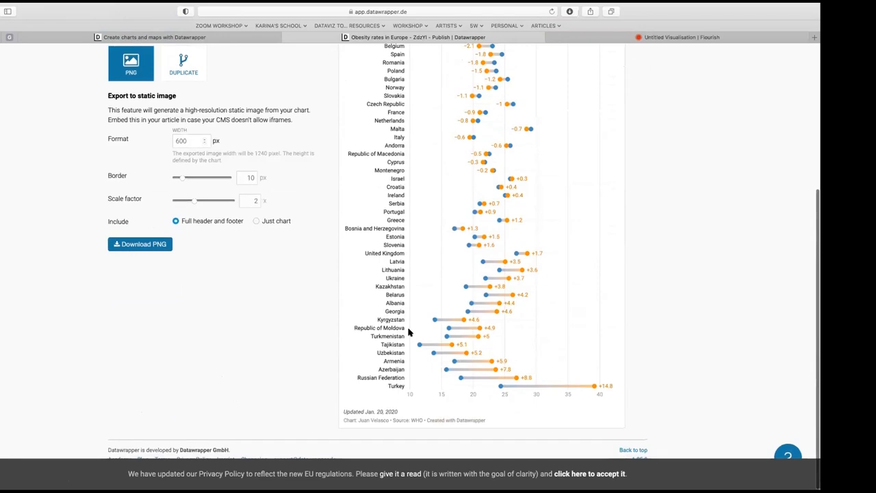
pyautogui.scroll(2, 408, 331)
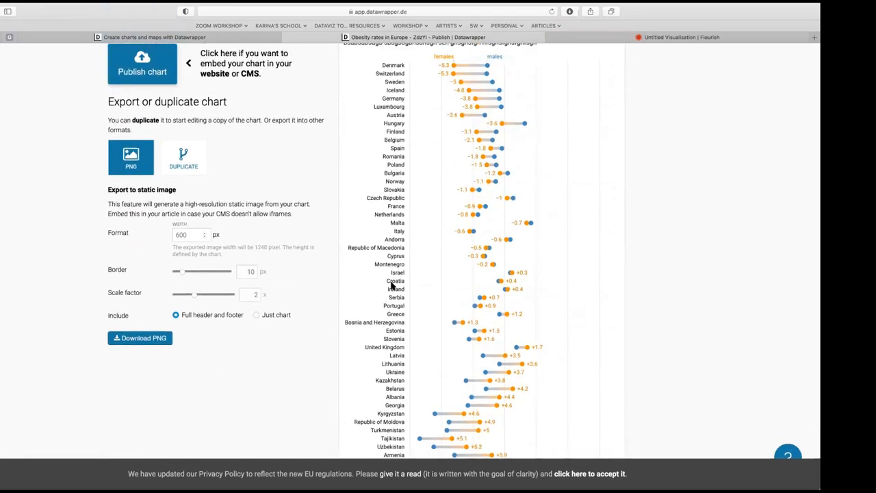
pyautogui.scroll(5, 426, 285)
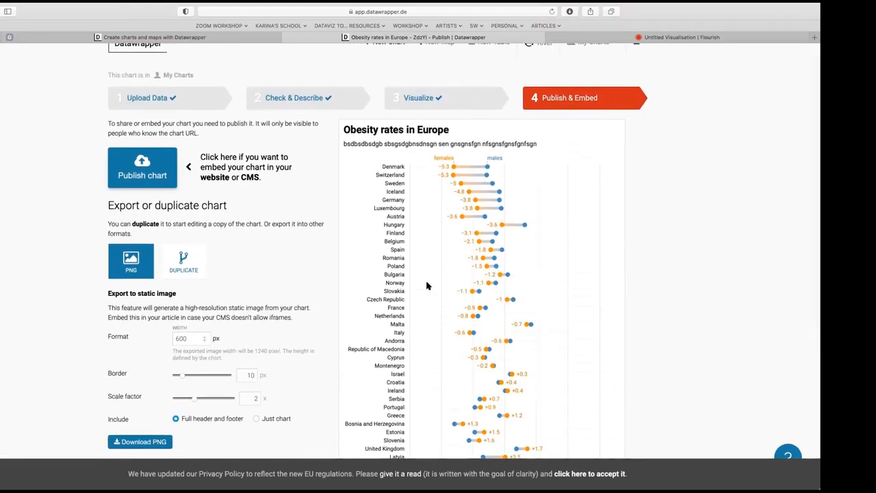
pyautogui.scroll(2, 427, 283)
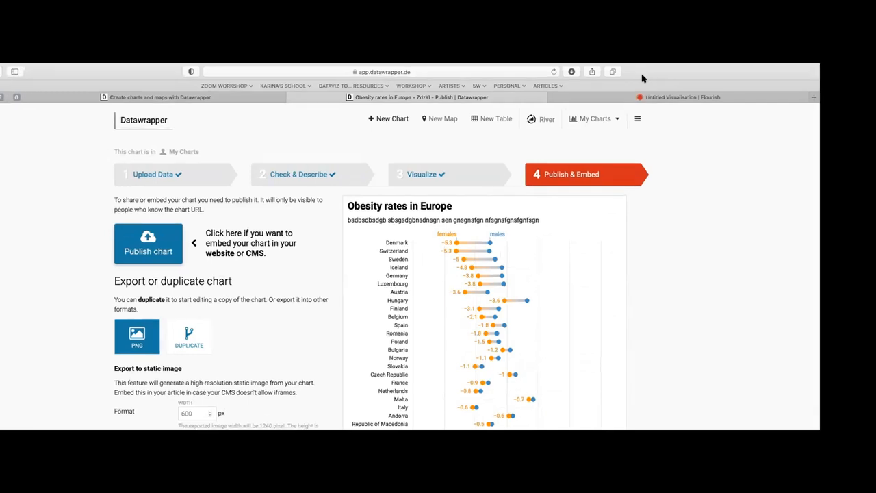
# Browse the shared charts in River and reuse the map "Wo liegt Deutschlands Blitz-Hauptstadt?" as an editable copy.
pyautogui.click(544, 116)
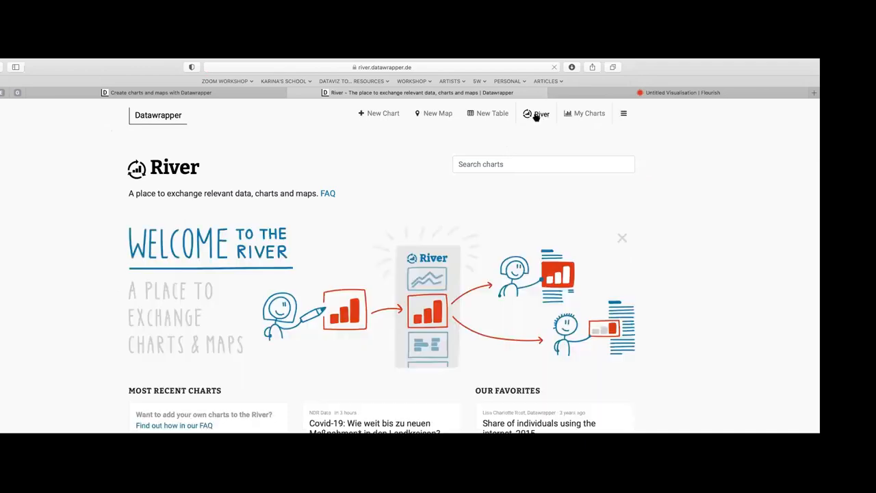
pyautogui.scroll(-10, 249, 369)
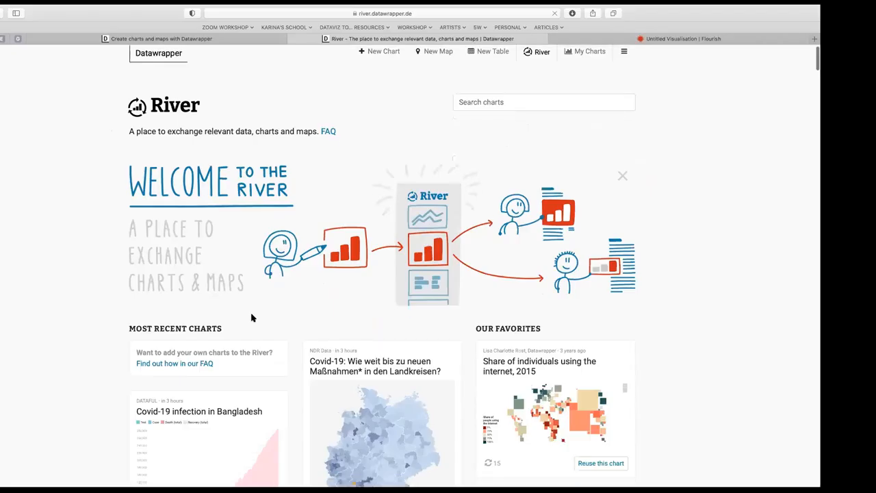
pyautogui.scroll(-15, 269, 318)
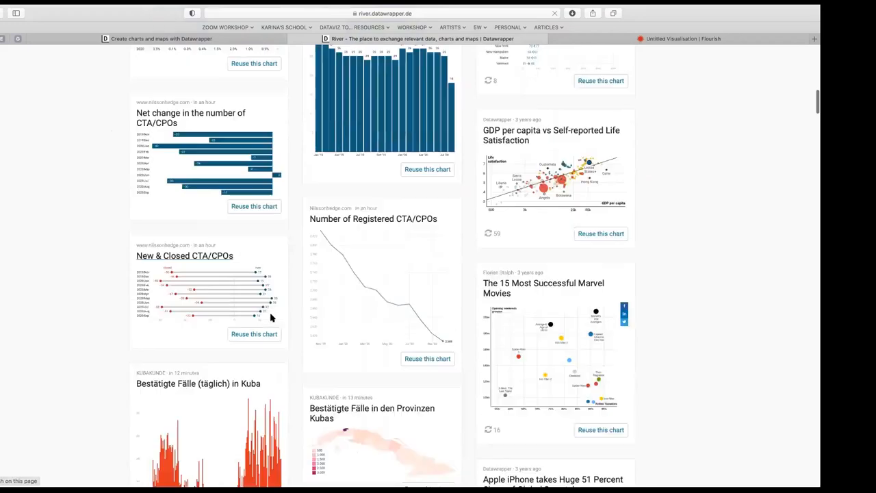
pyautogui.scroll(-10, 273, 318)
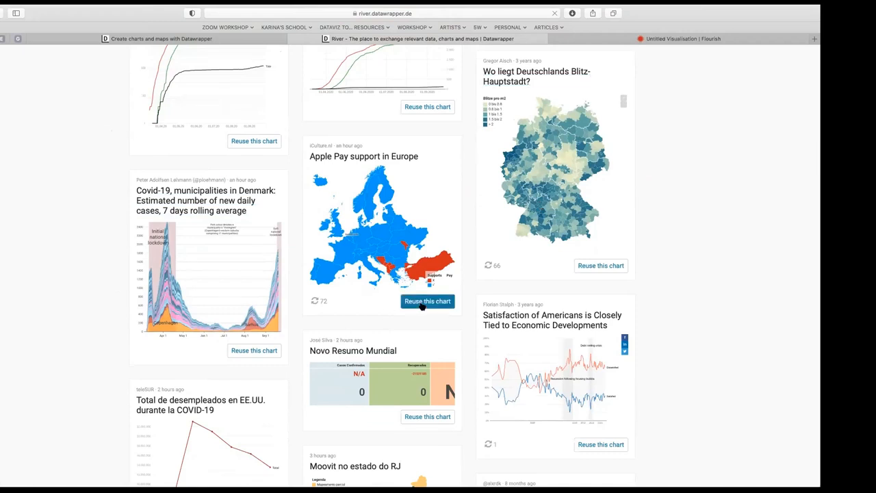
pyautogui.scroll(1, 537, 291)
pyautogui.scroll(3, 536, 292)
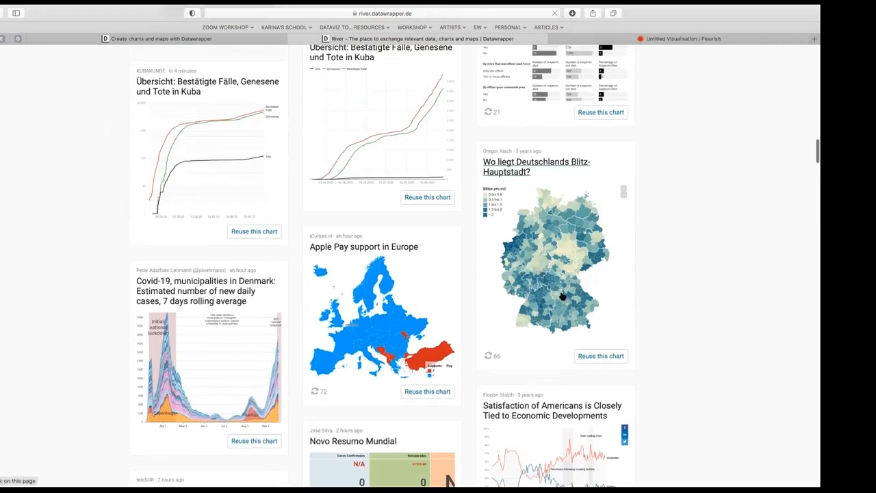
pyautogui.click(591, 360)
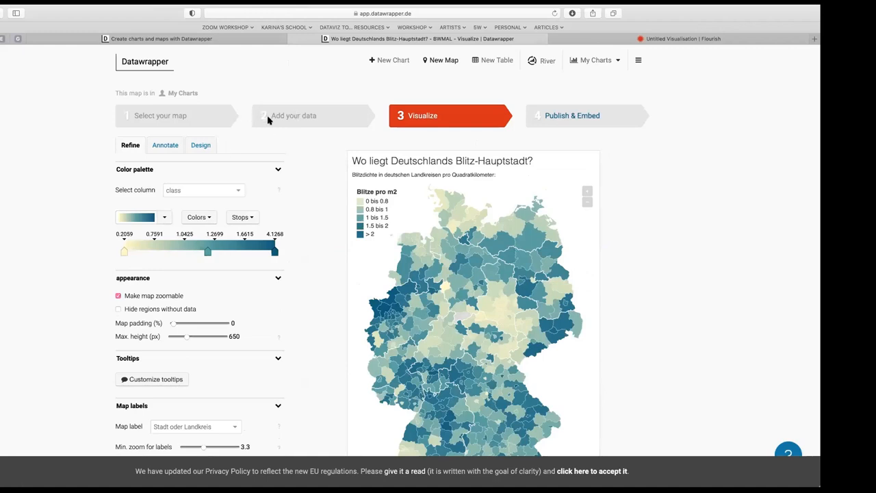
# Review the reused Germany map with its color, tooltip, label and map key settings, and return to the River overview.
pyautogui.scroll(-3, 455, 209)
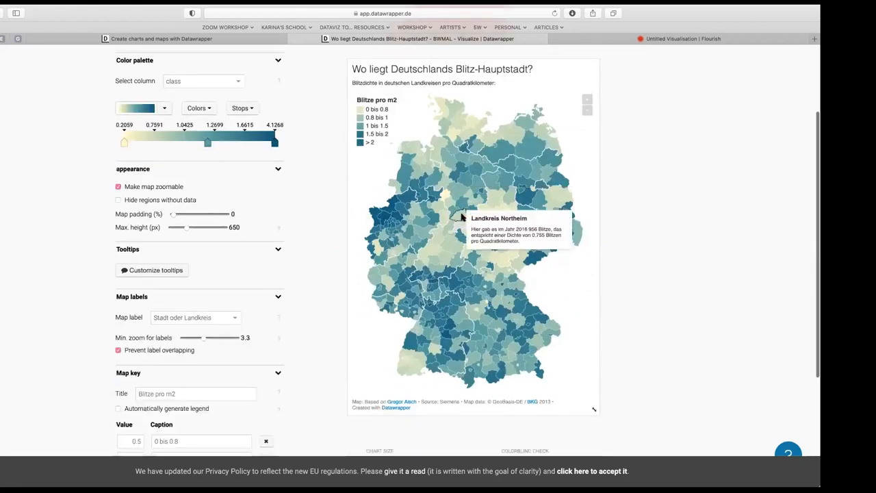
pyautogui.scroll(3, 561, 63)
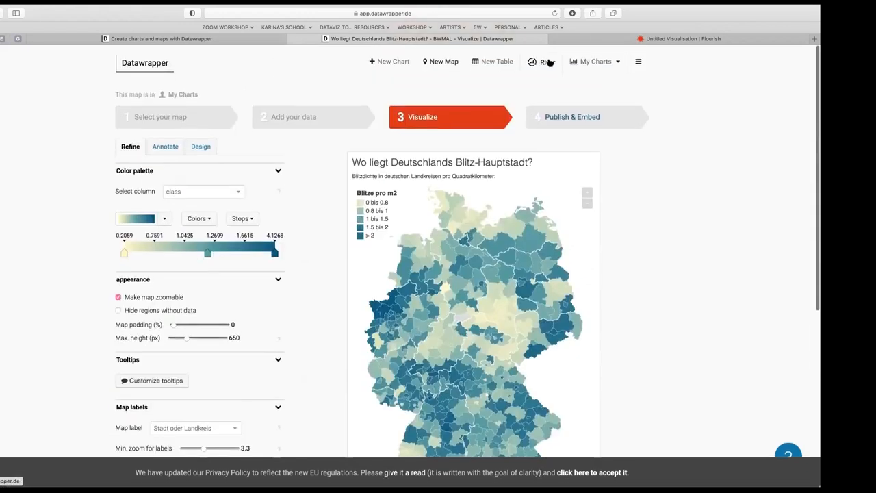
pyautogui.click(543, 63)
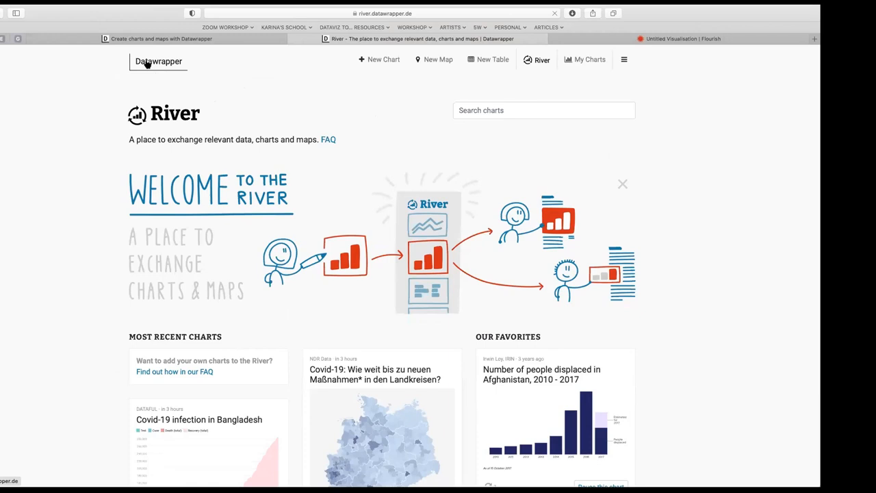
pyautogui.scroll(1, 664, 76)
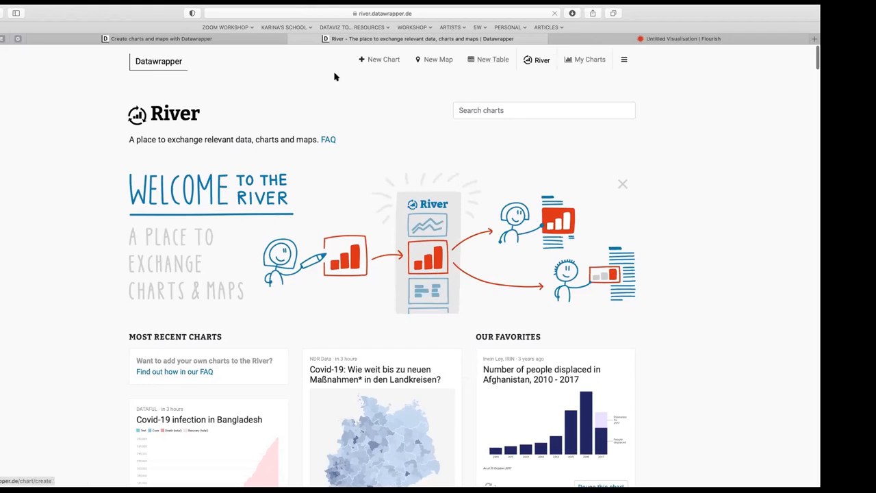